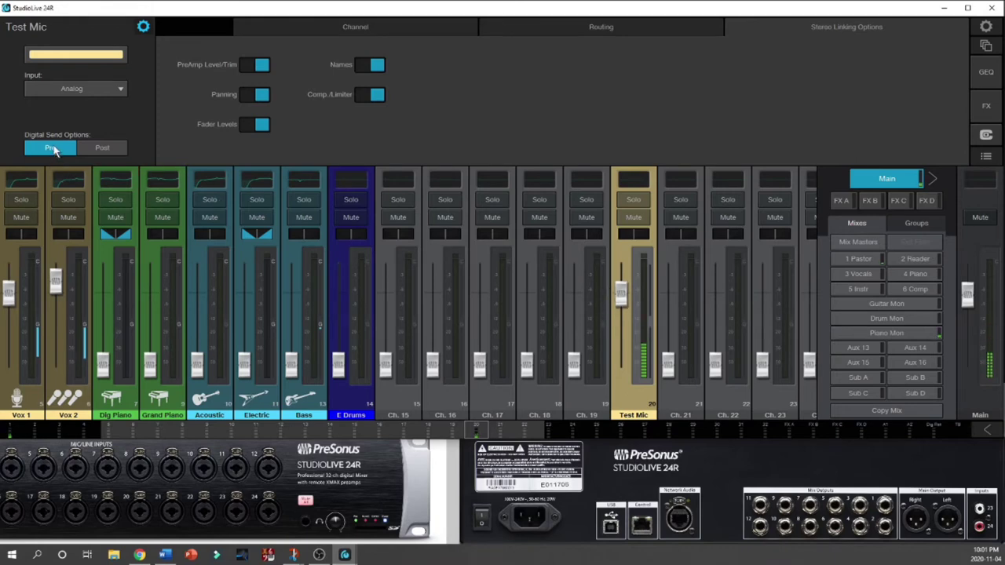
- Set the Test Mic channel's digital send to Post, move its fader down and back up, and close the channel settings
mouse_move(624, 309)
mouse_down()
mouse_move(623, 341)
mouse_move(623, 299)
mouse_up()
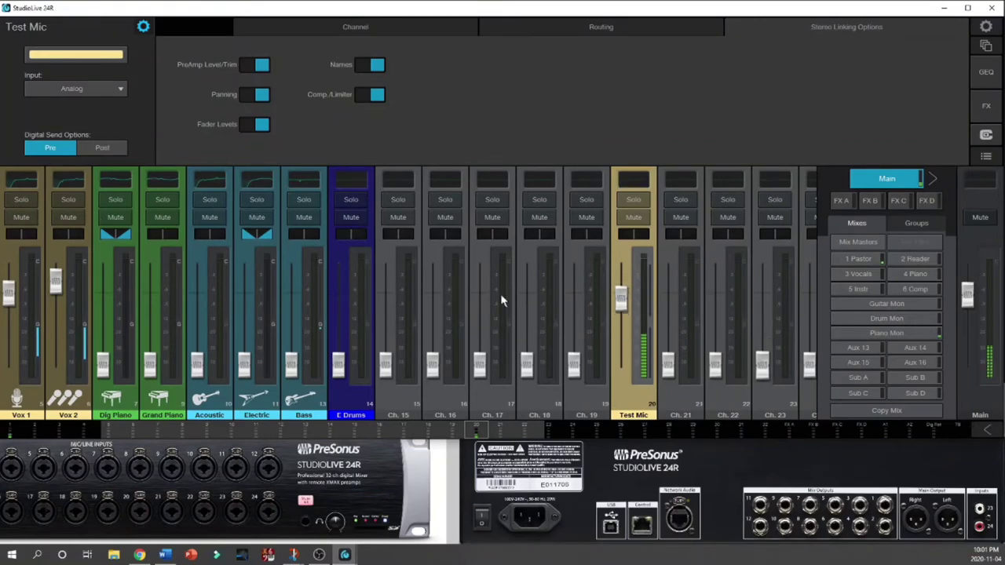
click(106, 153)
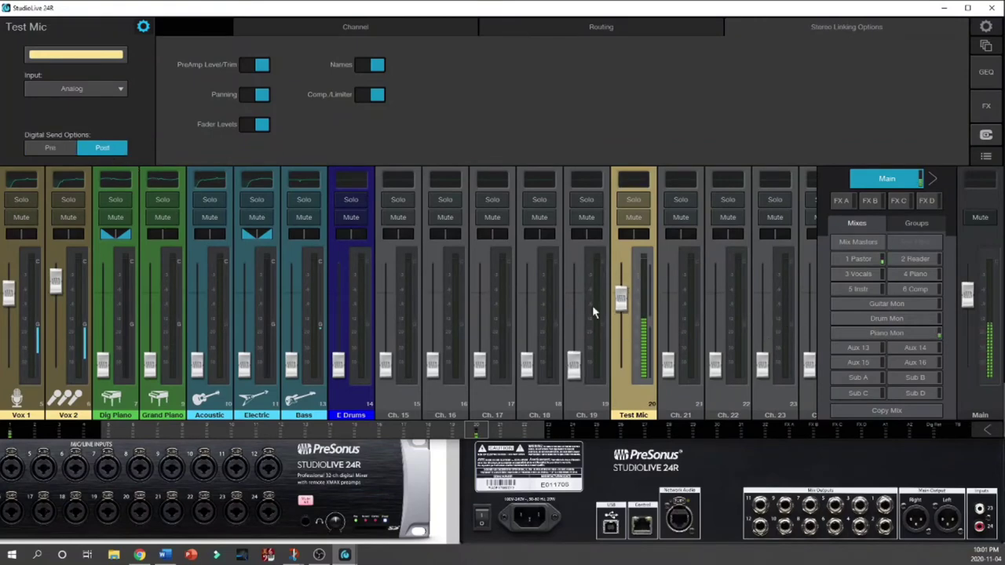
drag(621, 298, 624, 339)
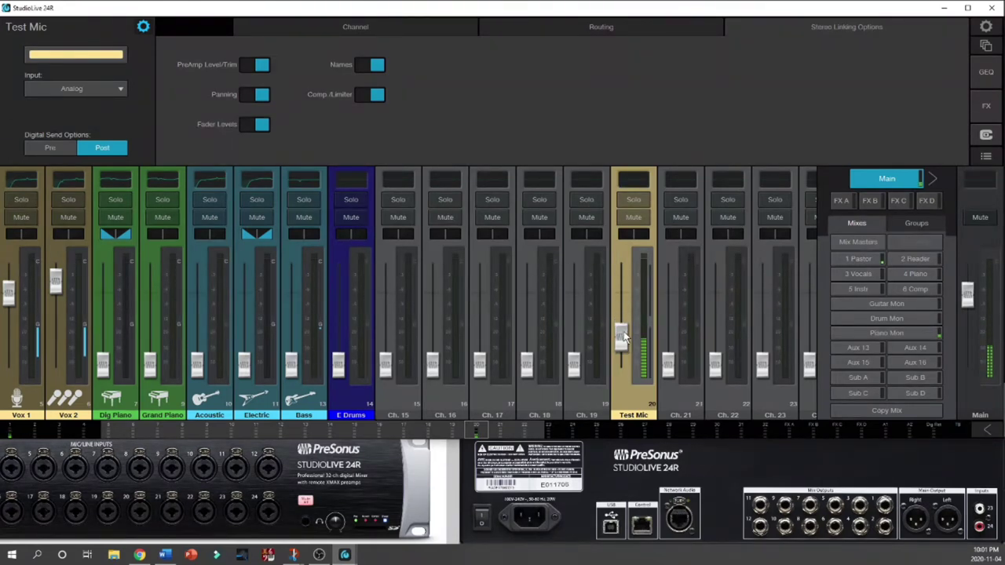
drag(624, 338, 625, 300)
click(143, 29)
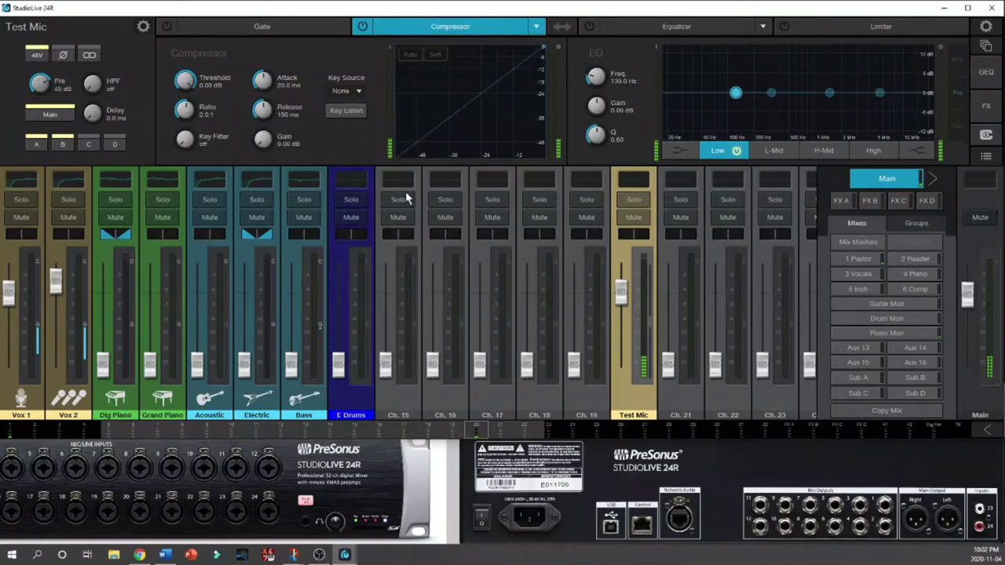
- Look through the Test Mic channel's gate, compressor, equalizer and limiter sections, including the High EQ band
click(306, 28)
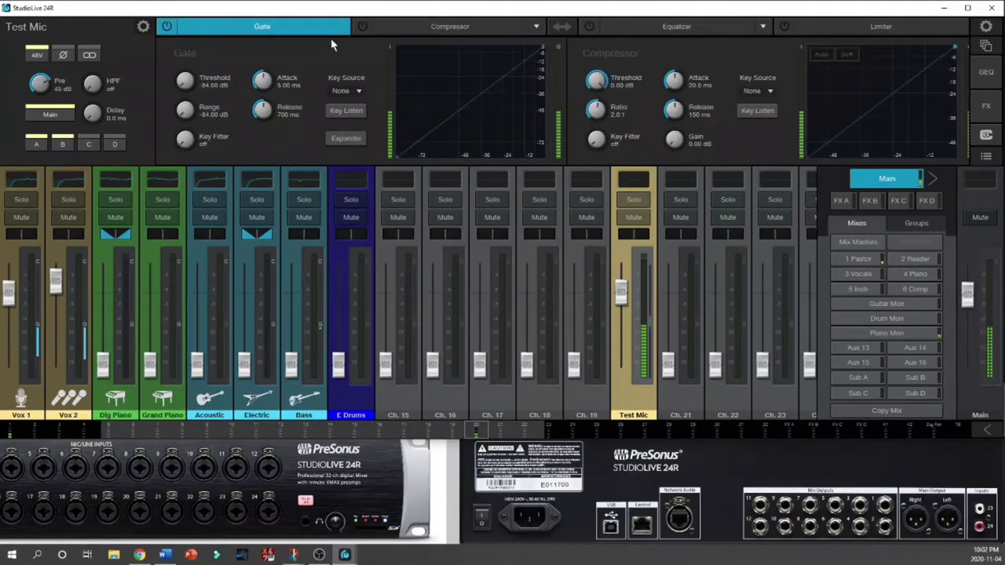
click(449, 26)
click(652, 24)
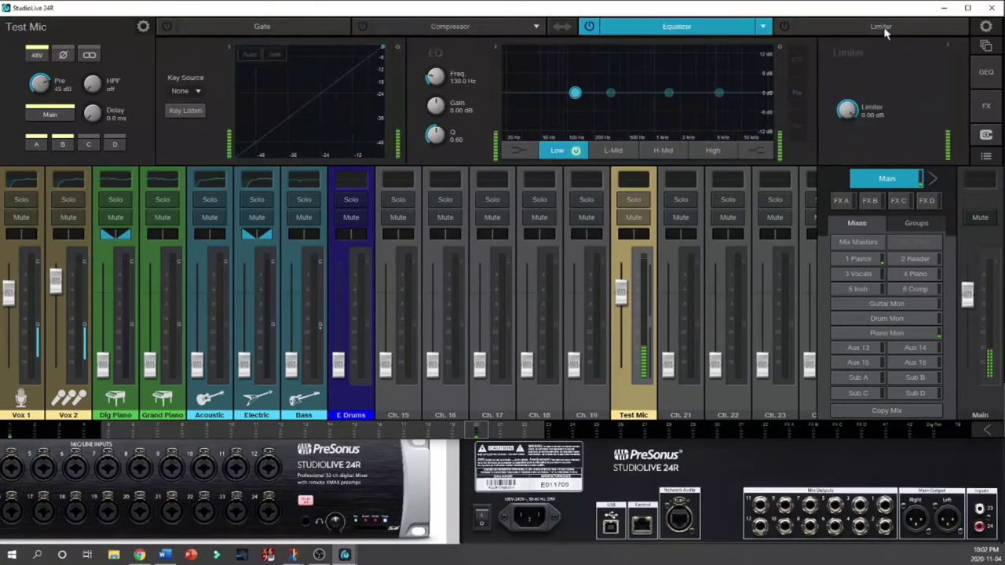
click(883, 29)
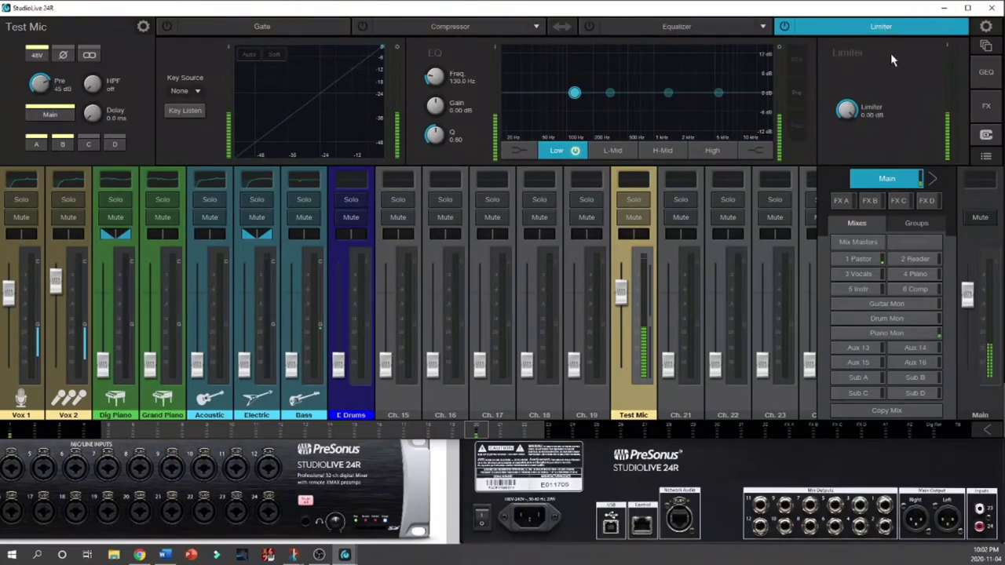
click(712, 150)
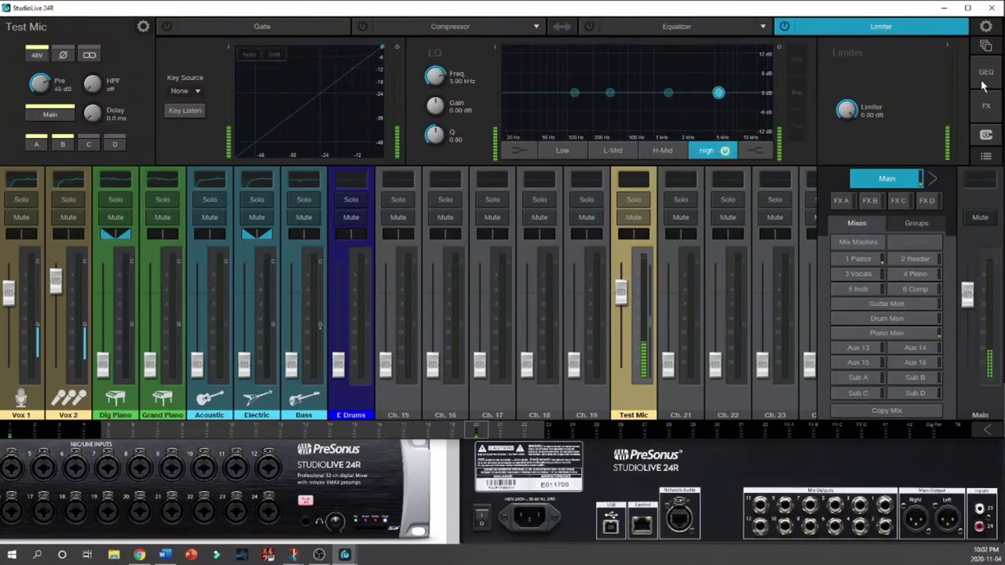
- Open the channel preset library, view the Drum presets, and return to the Vocal category
click(987, 158)
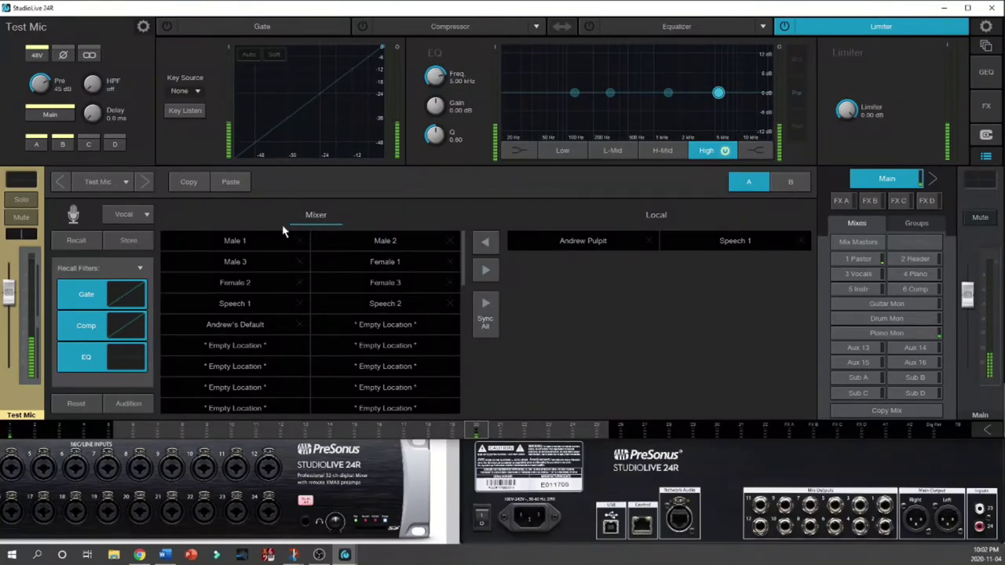
click(141, 215)
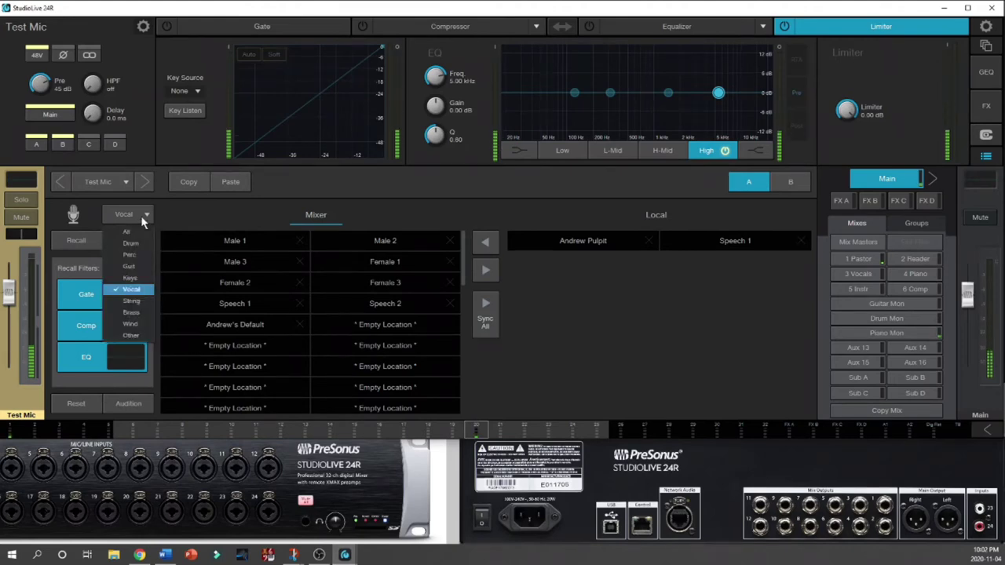
click(137, 244)
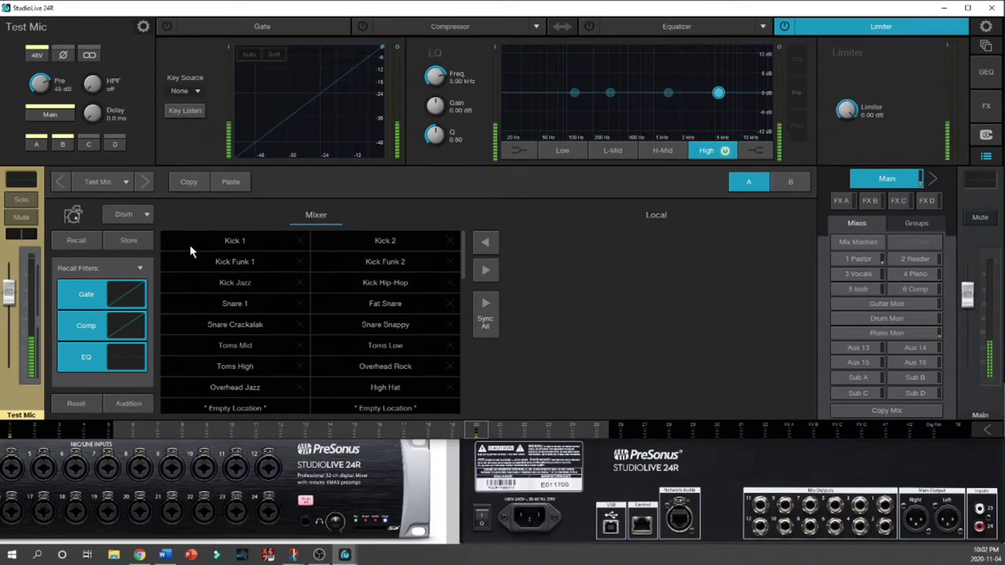
click(143, 216)
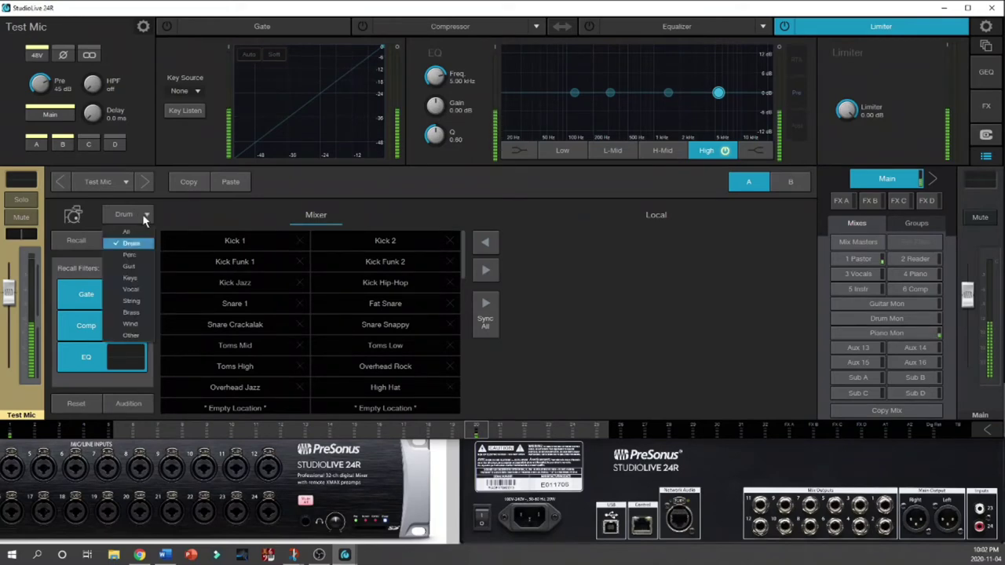
click(131, 290)
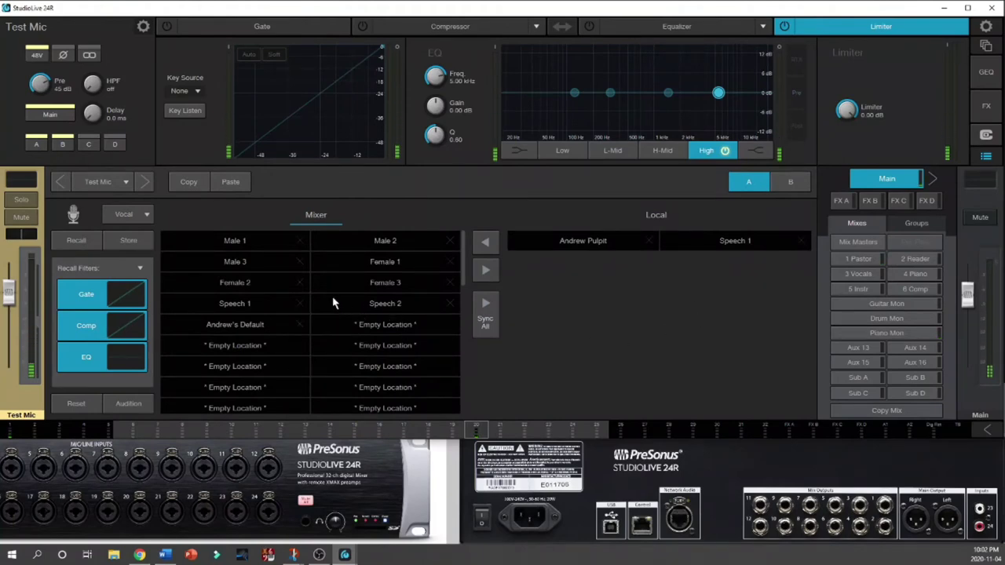
- Check the recall filters and recall the Speech 1 vocal preset from the mixer onto the Test Mic channel
click(251, 303)
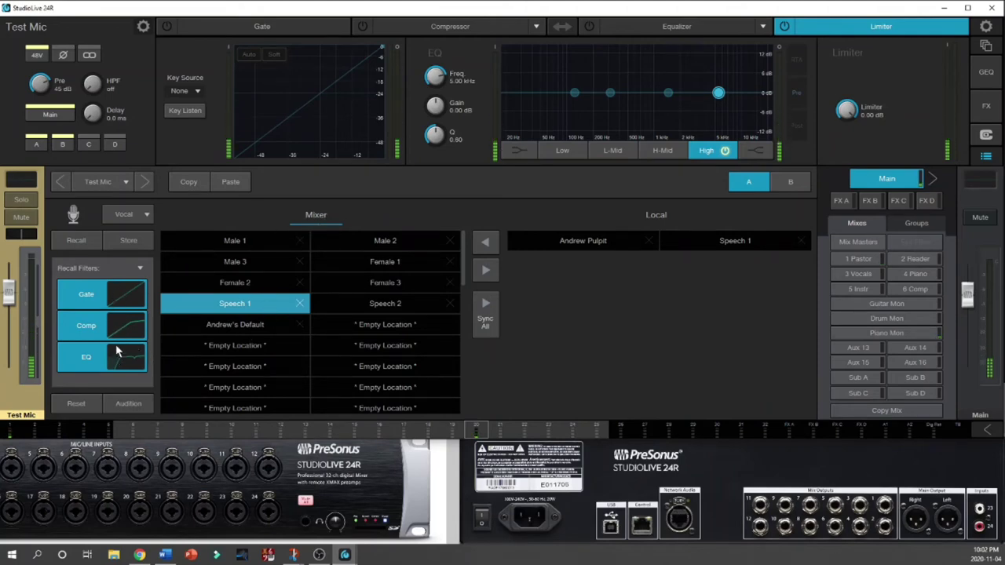
click(138, 270)
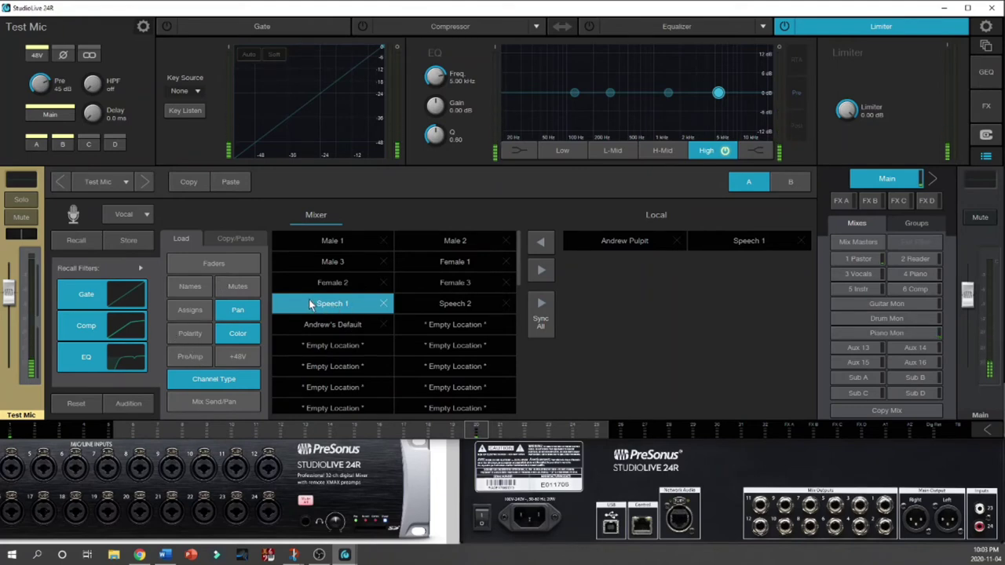
click(141, 269)
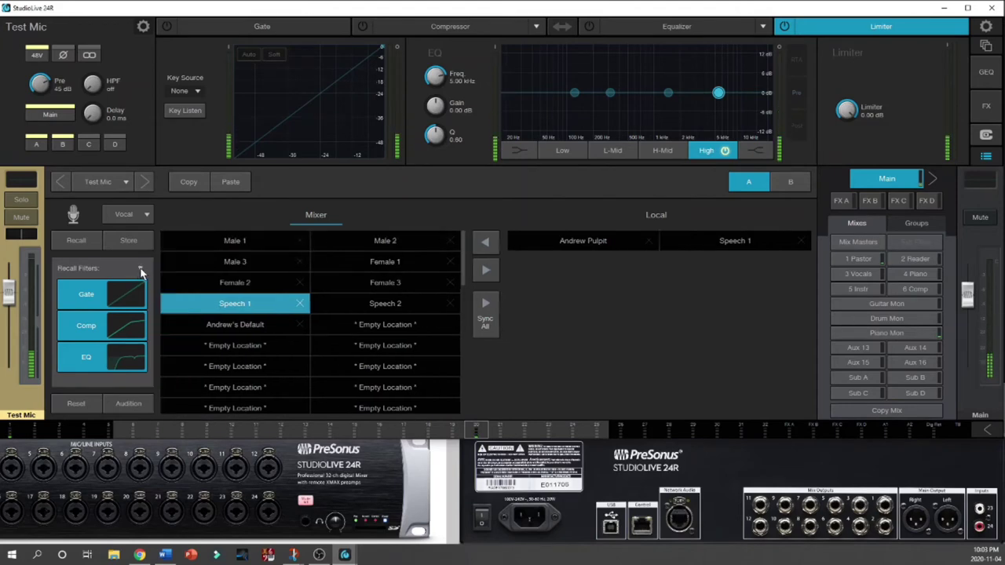
click(142, 270)
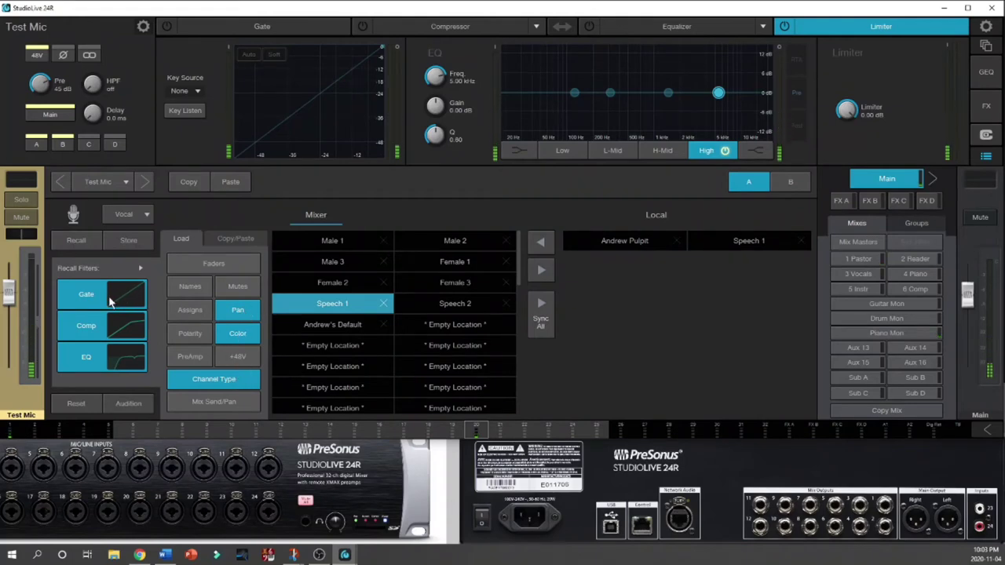
click(139, 270)
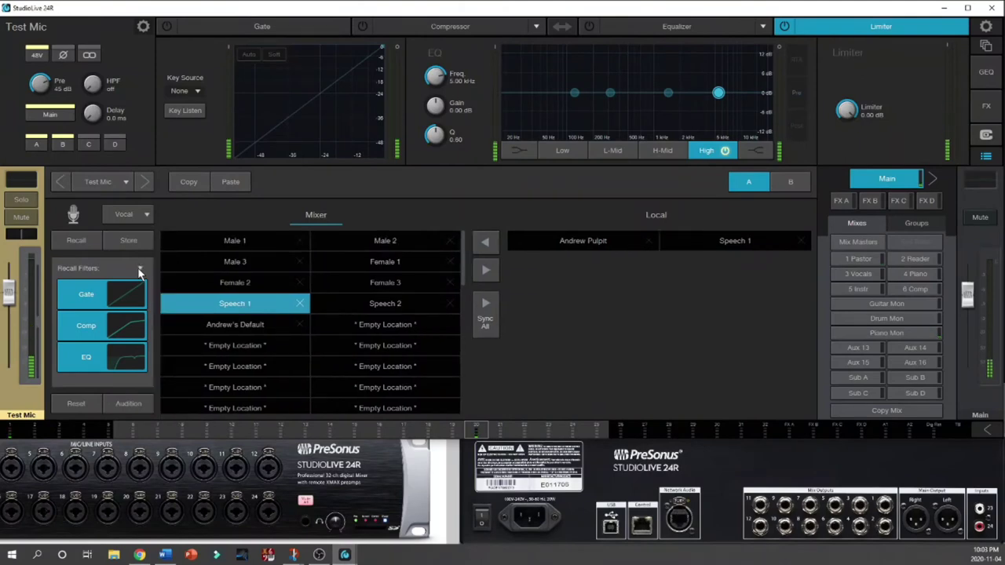
click(83, 241)
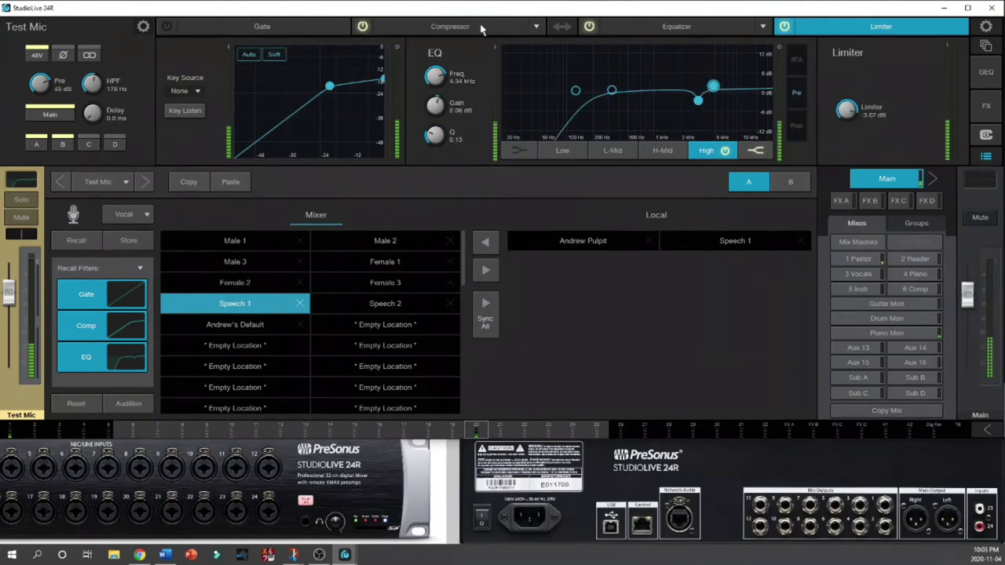
click(575, 90)
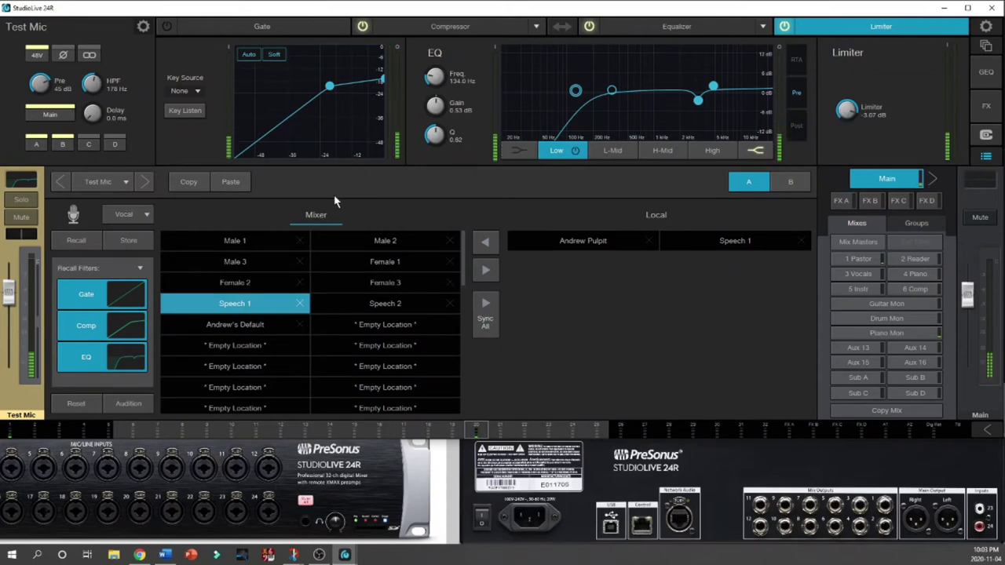
- Set the compressor to about -24.9 dB threshold and 2.7:1 ratio, and cut the L-Mid EQ band about 4.7 dB near 573 Hz
mouse_move(334, 86)
mouse_down()
mouse_move(322, 116)
mouse_move(321, 94)
mouse_up()
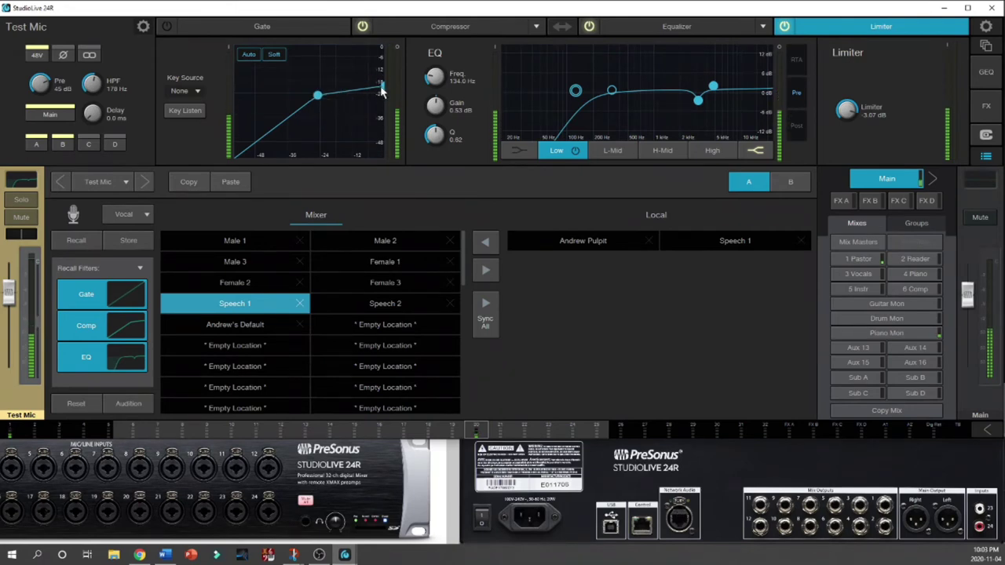
drag(385, 88, 382, 69)
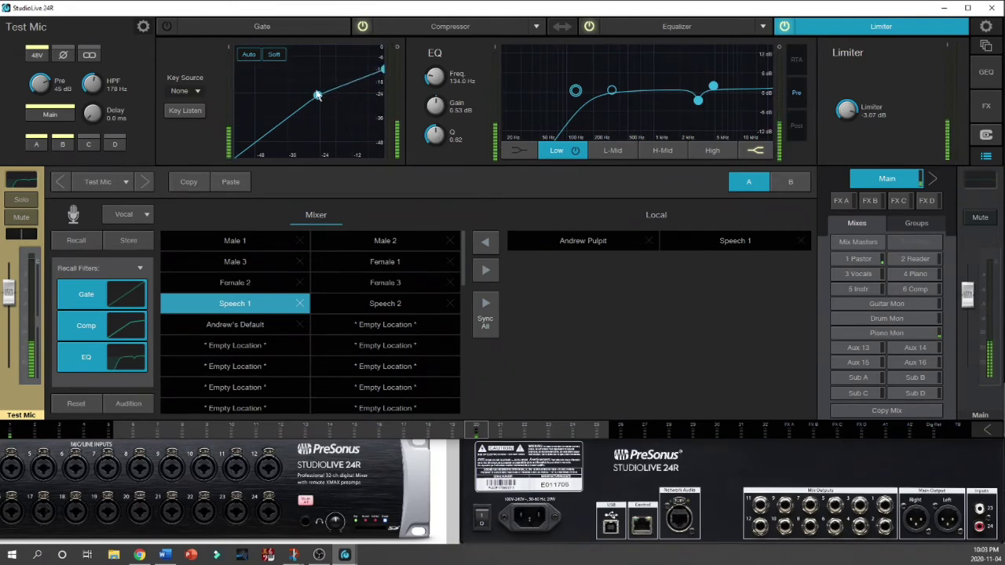
click(448, 26)
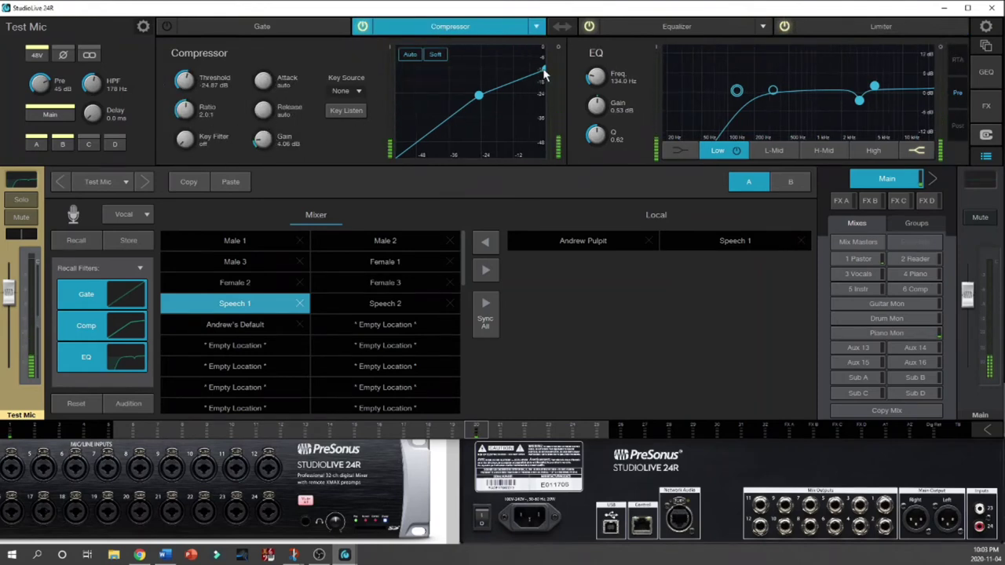
drag(543, 70, 541, 79)
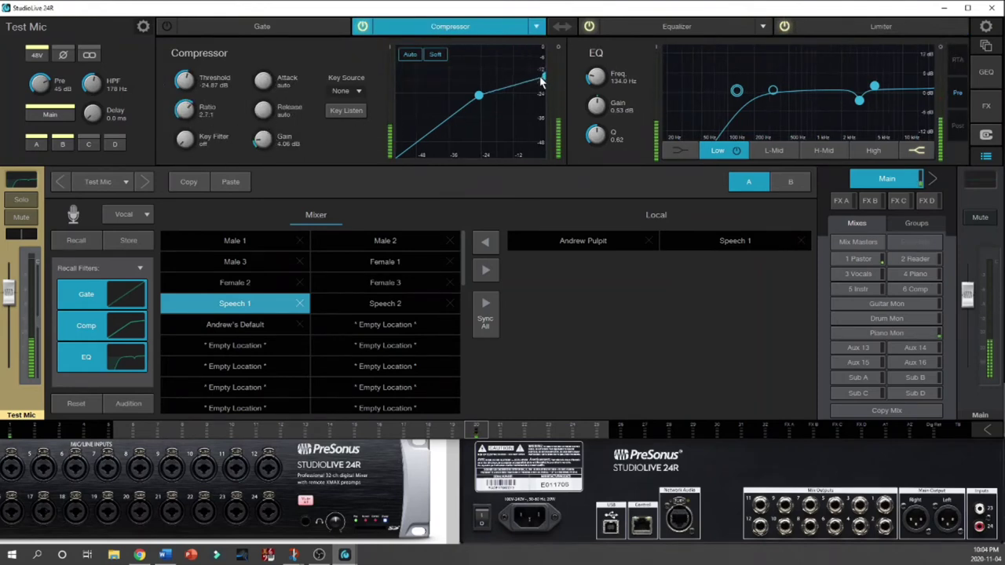
click(863, 103)
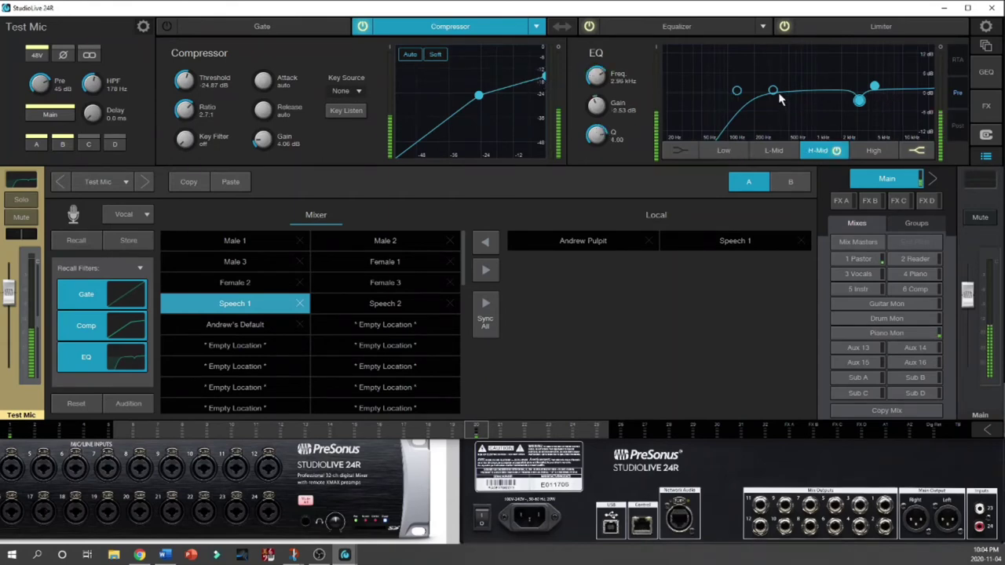
drag(778, 92, 796, 114)
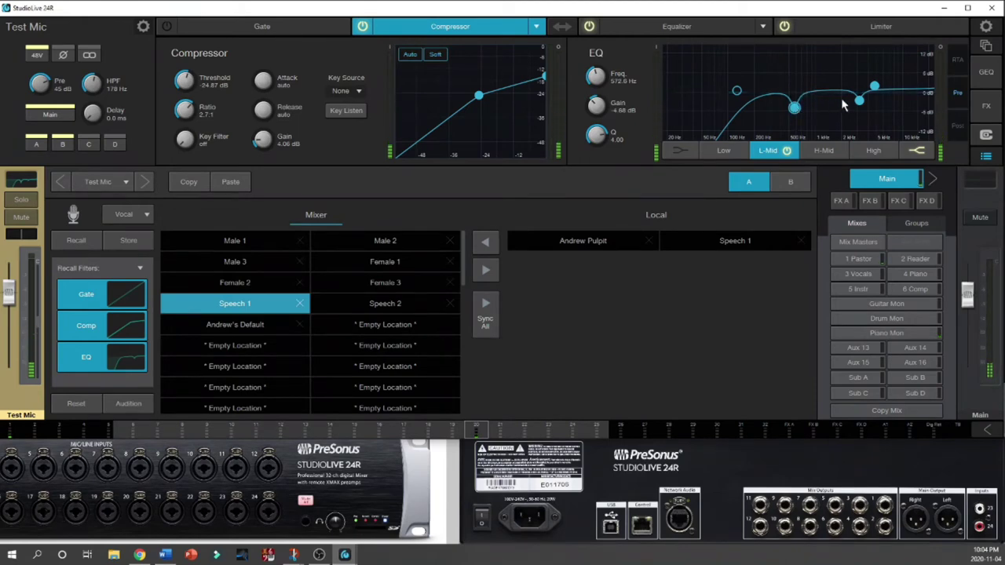
- Select the first empty preset location and enable the Faders, Names, Mutes, Assigns, Polarity, PreAmp, +48V and Mix Send/Pan load filters
click(386, 327)
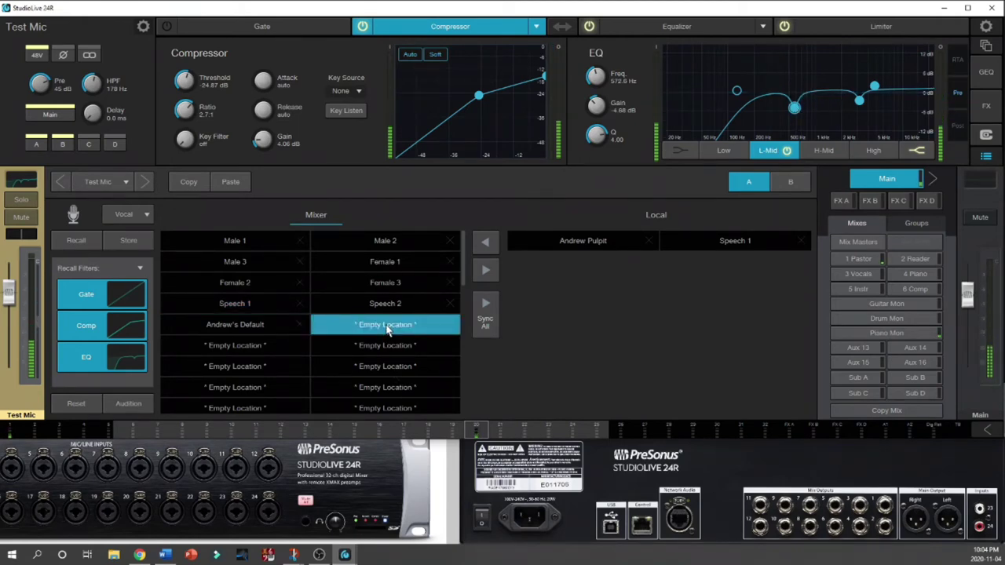
click(141, 268)
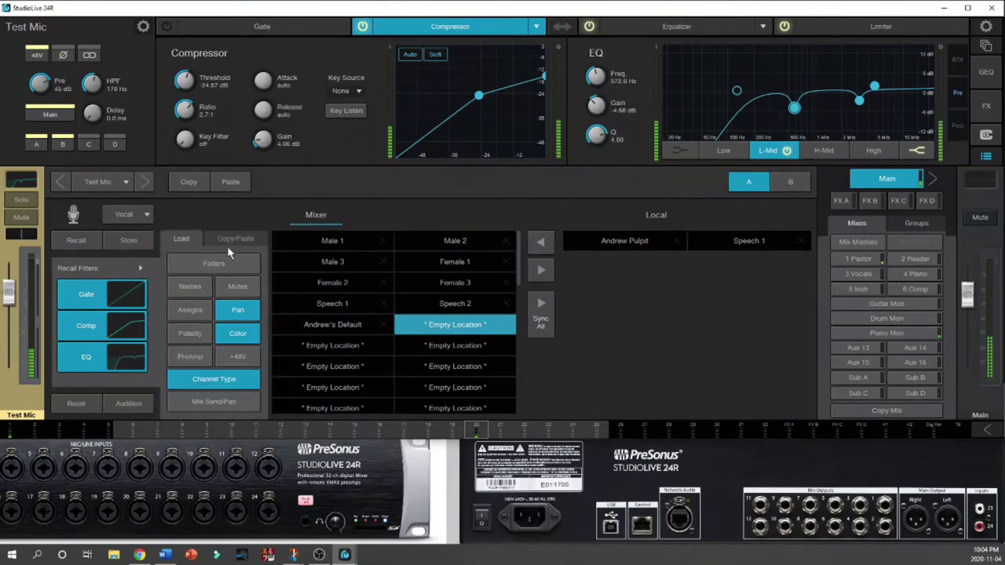
click(208, 265)
click(191, 285)
click(237, 287)
click(189, 310)
click(185, 332)
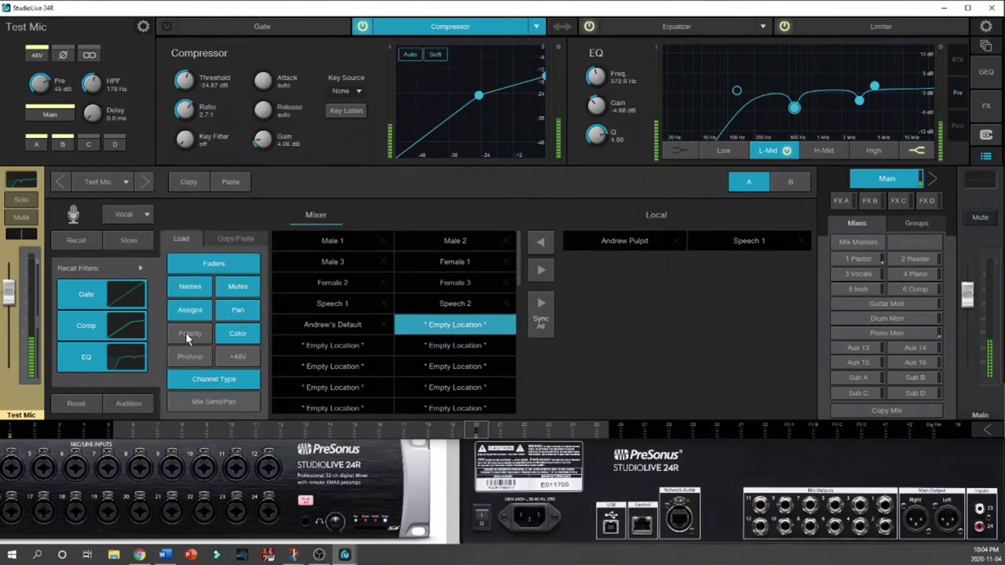
click(190, 357)
click(237, 356)
click(229, 403)
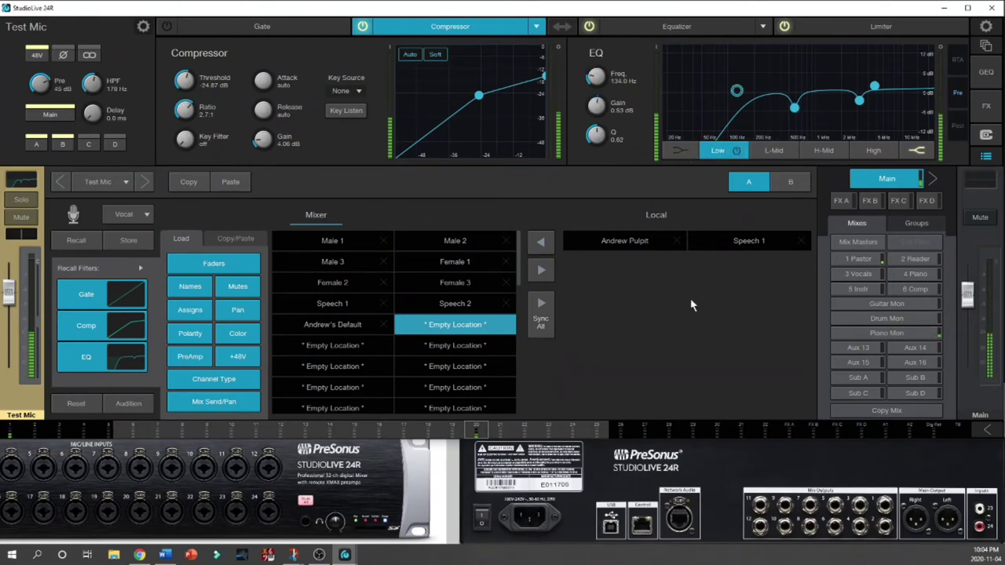
- Store the channel settings as a Vocal category preset named Test Mic and select the stored preset
click(128, 243)
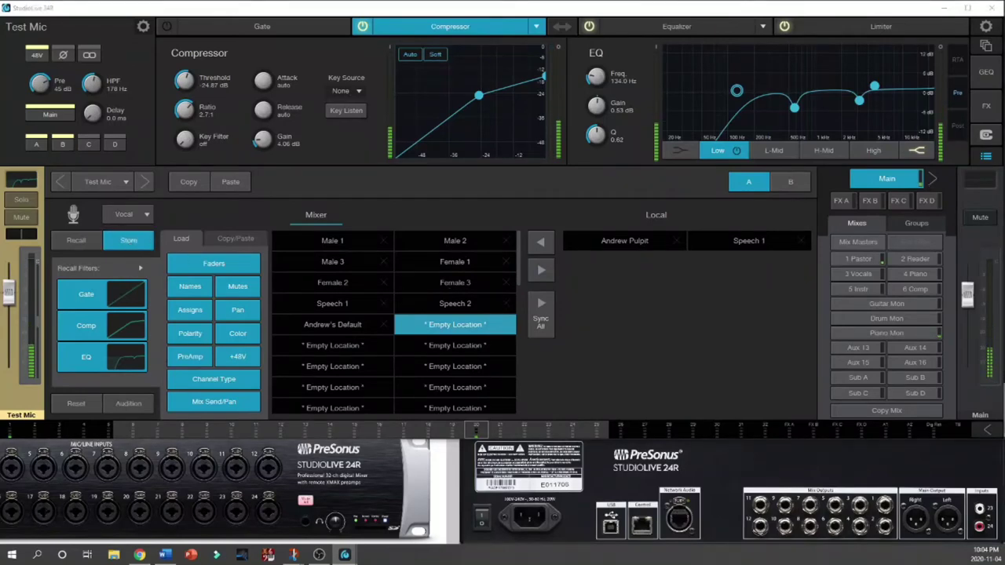
drag(861, 322, 679, 284)
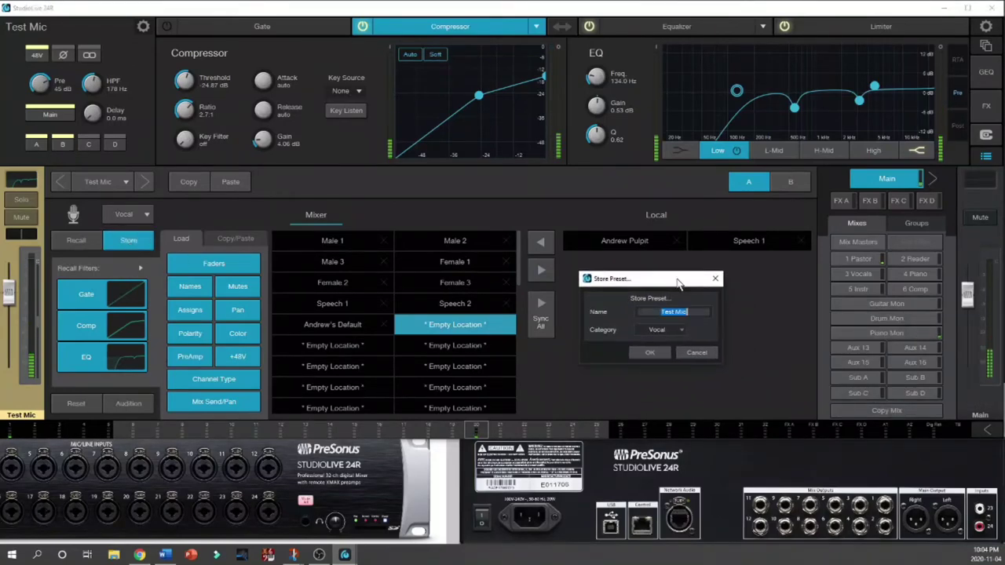
click(666, 330)
click(666, 329)
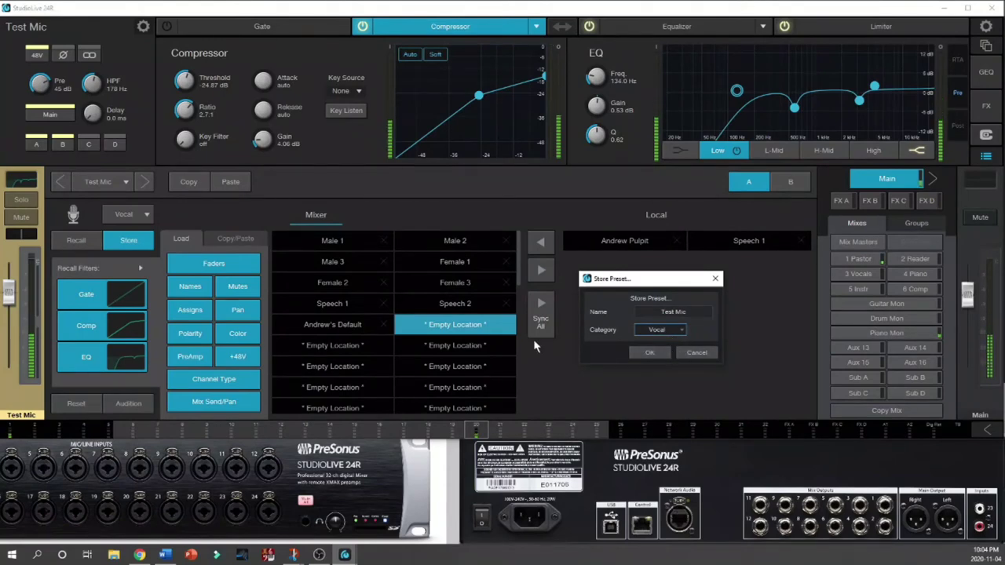
click(645, 351)
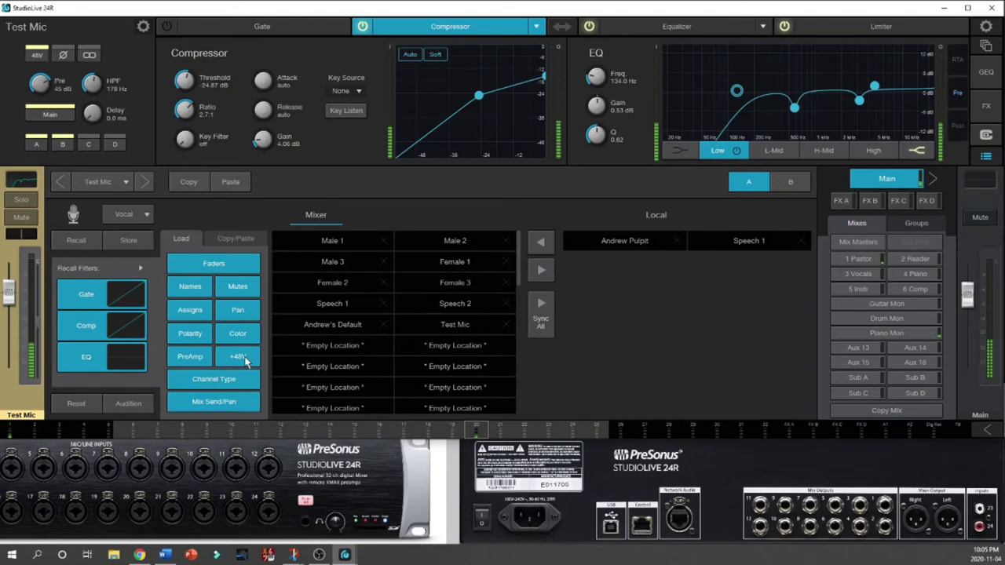
click(462, 327)
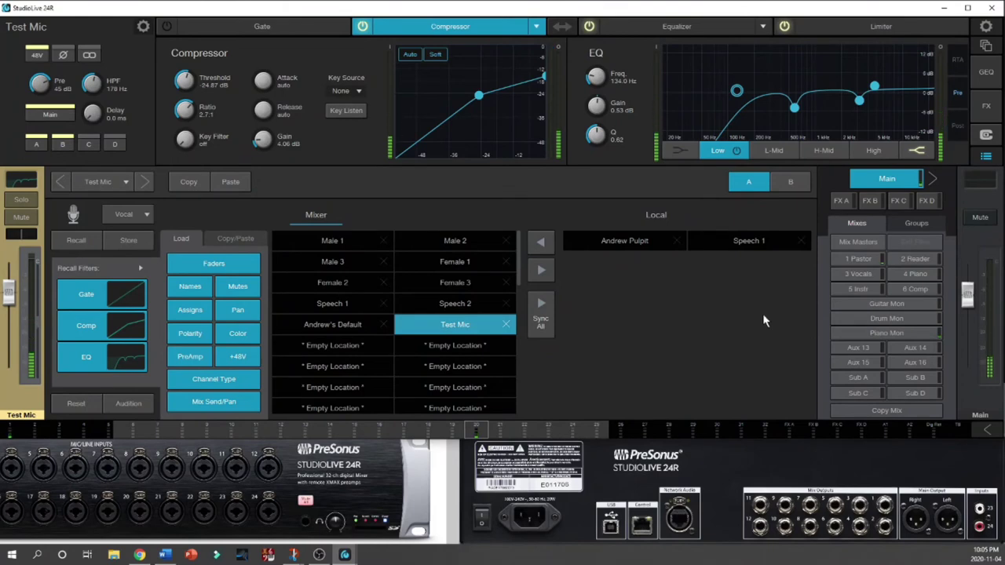
- Turn off the +48V, Color and Polarity load filters for preset recall
click(239, 357)
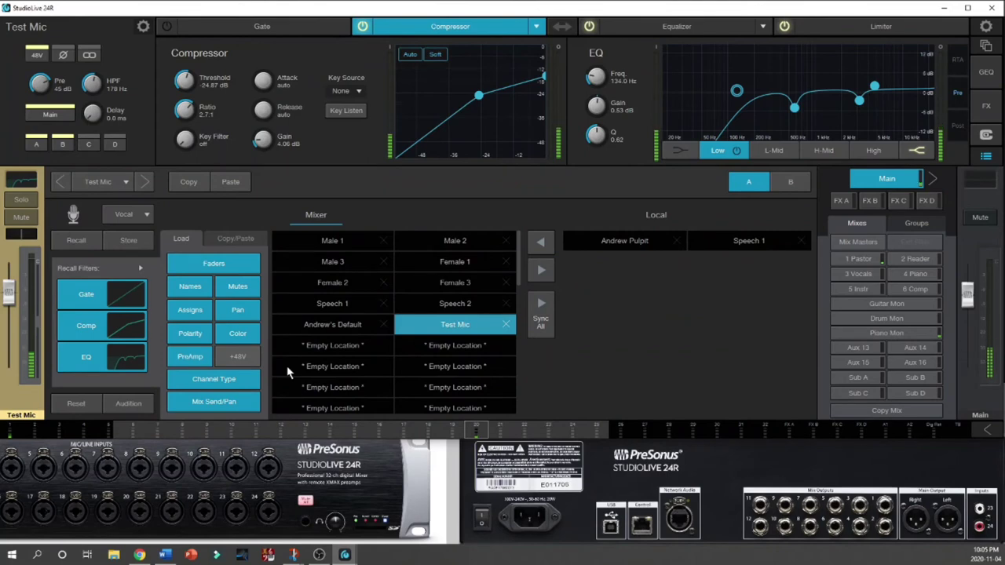
click(238, 334)
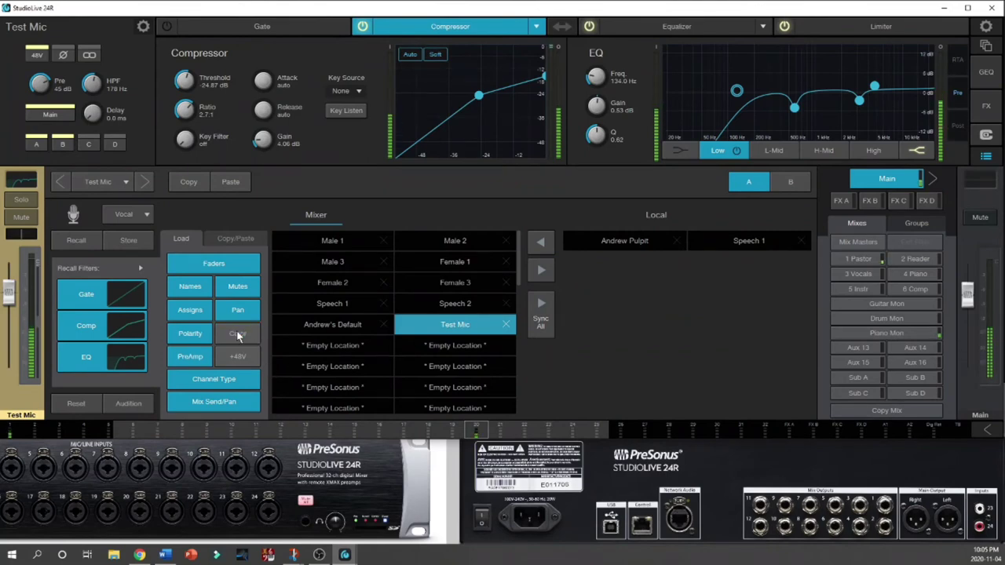
click(193, 333)
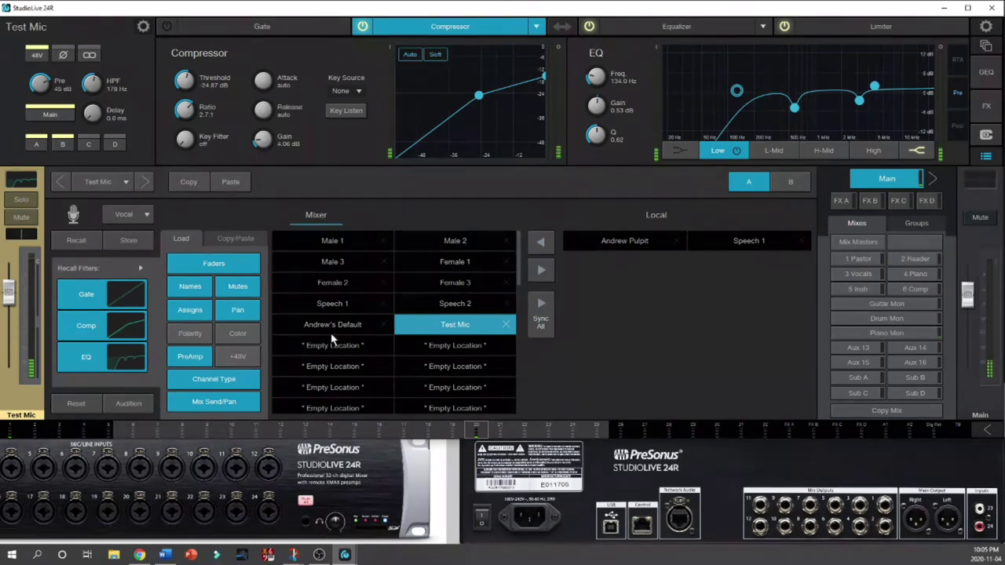
- Delete the Test Mic preset from the mixer and copy the custom default preset below Speech 1 to the local library
click(504, 326)
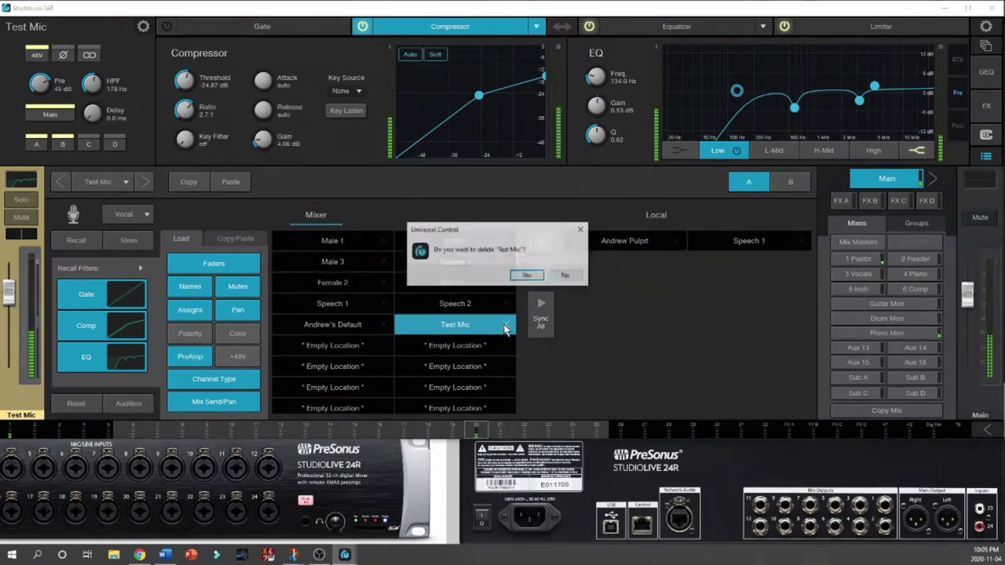
click(534, 277)
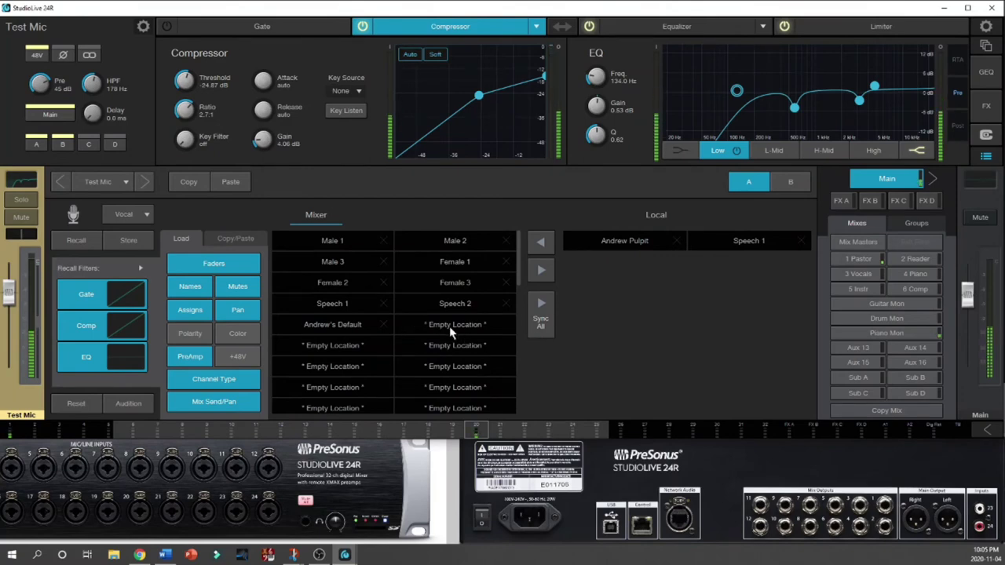
click(349, 326)
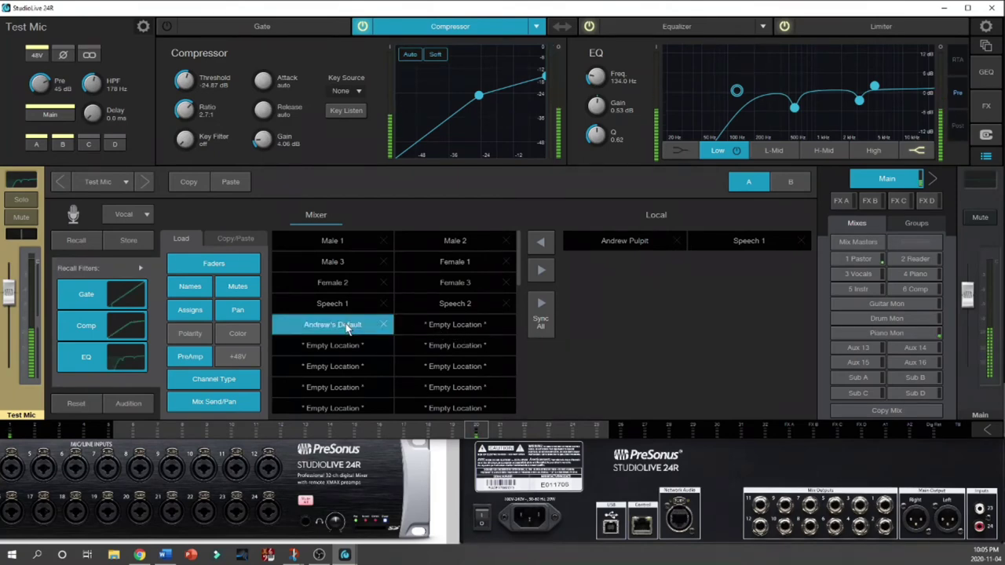
click(543, 272)
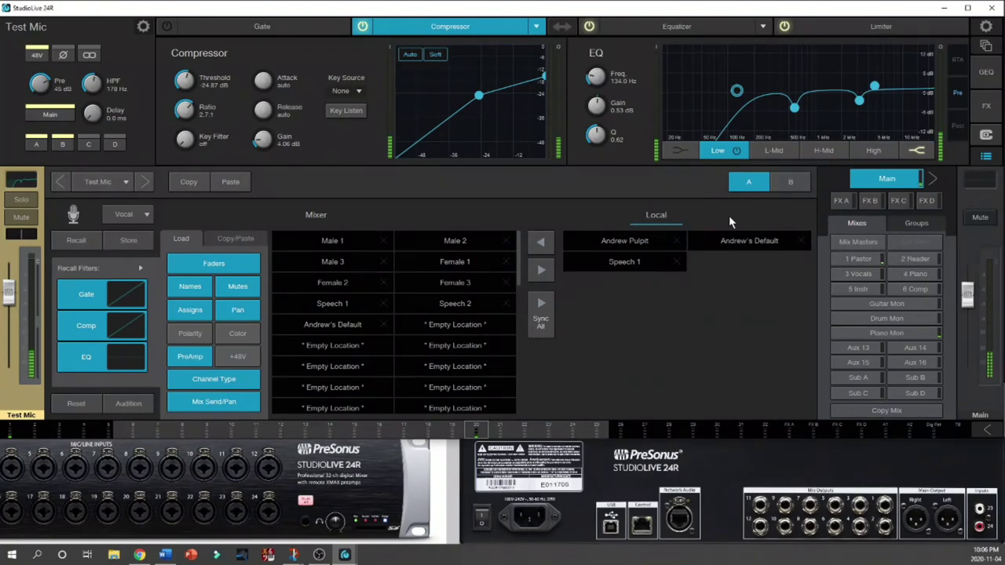
- Start a reset of the Test Mic channel and cancel it at the confirmation
click(78, 401)
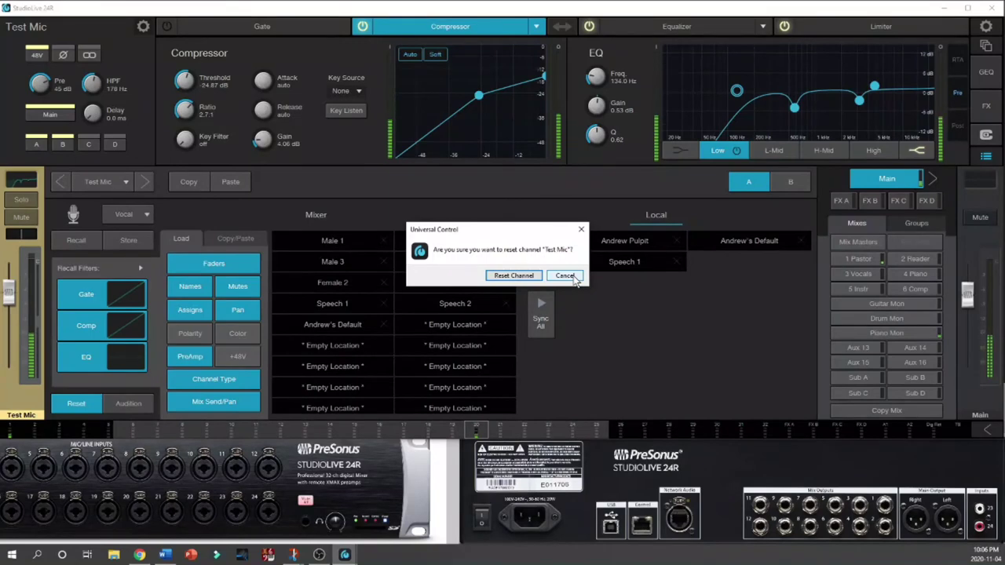
click(574, 280)
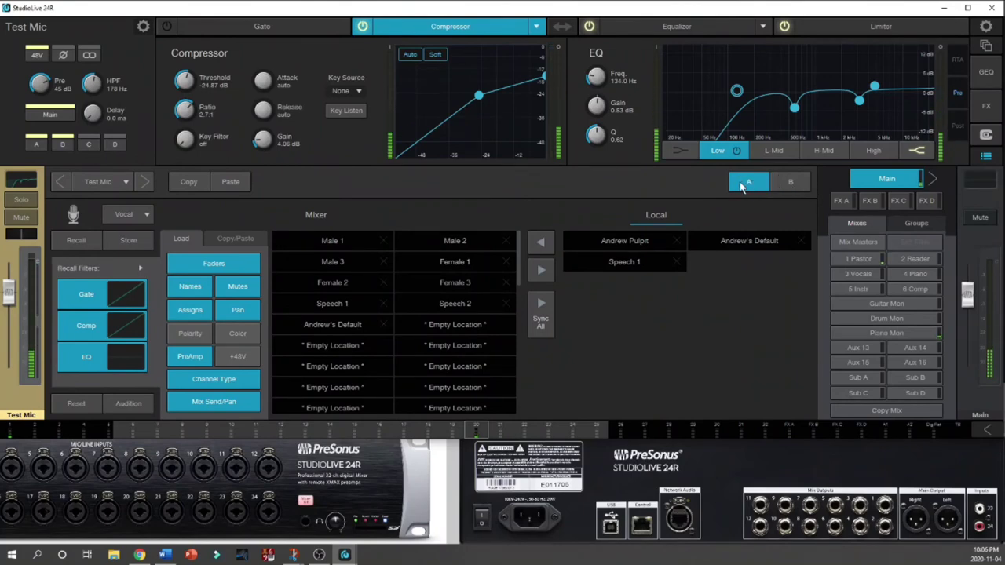
- Switch Test Mic to its B settings, set the L-Mid EQ band to about 0.87 dB near 501.5 Hz, and compare with A
click(791, 185)
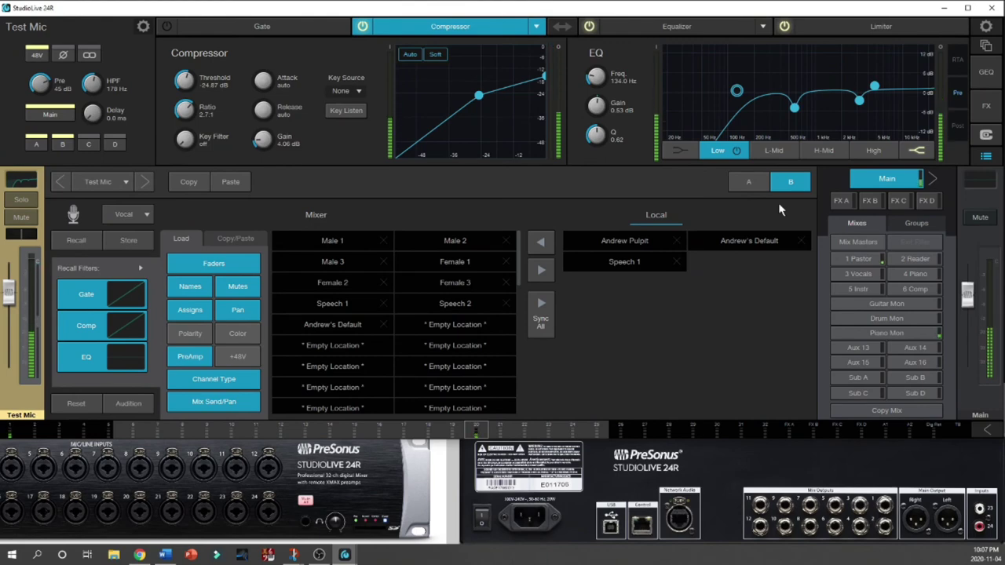
click(745, 178)
click(793, 187)
click(794, 108)
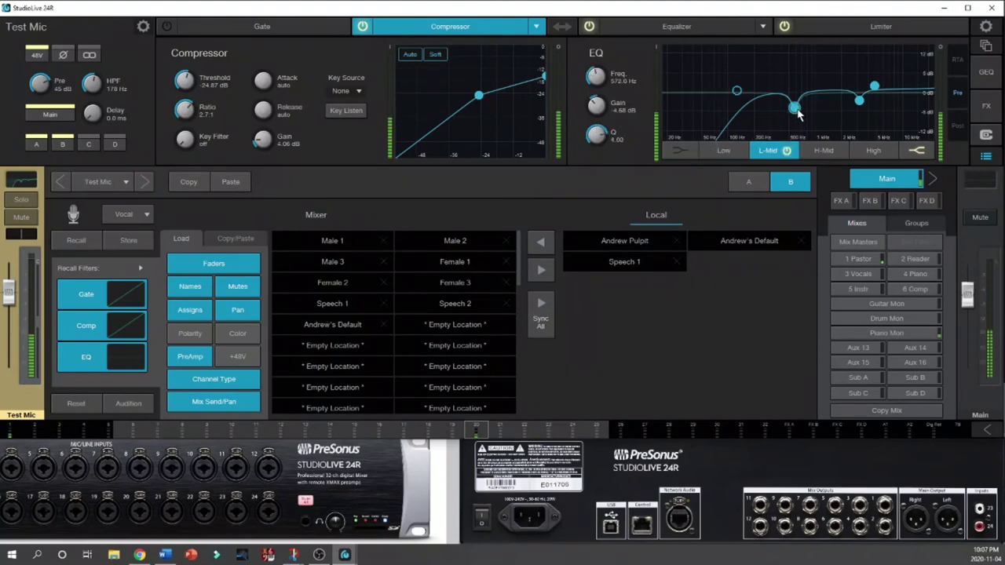
drag(798, 110, 793, 95)
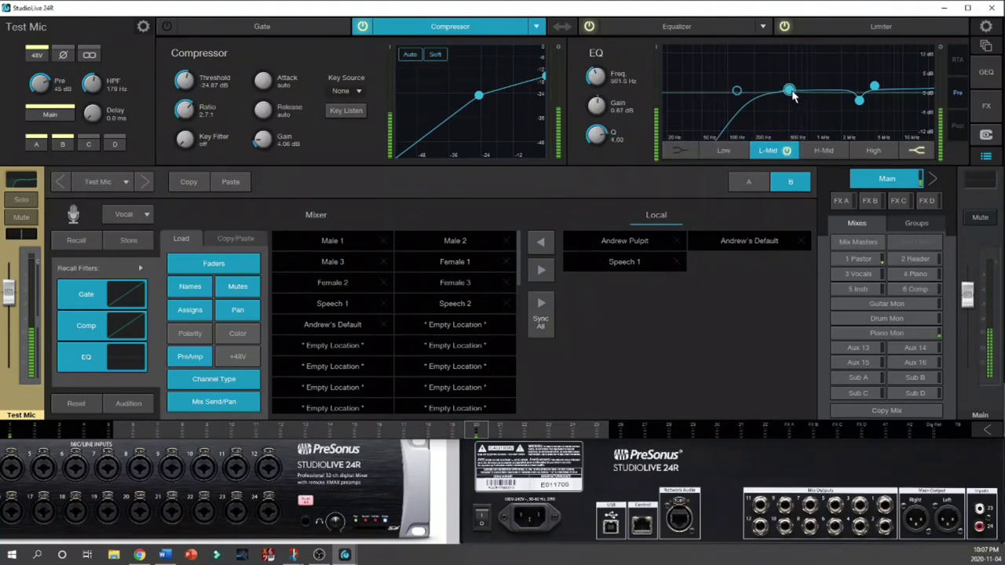
click(754, 183)
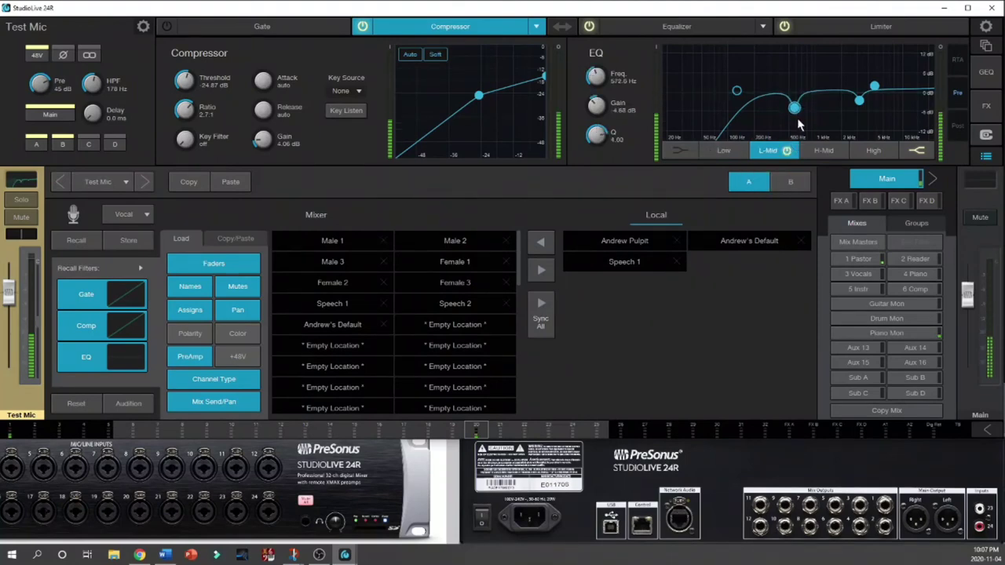
click(798, 184)
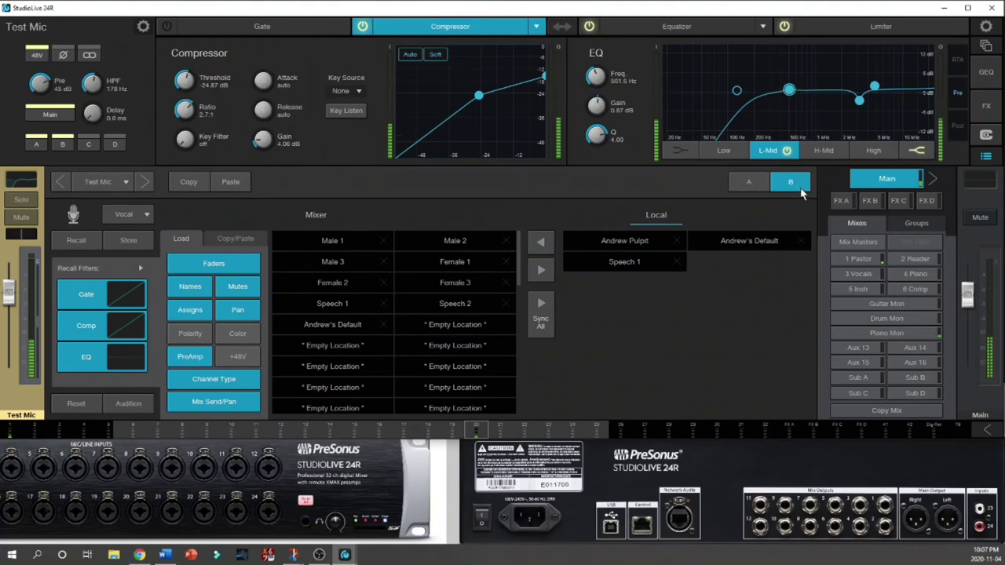
- Recall the Speech 2 mixer preset onto the B settings of Test Mic and compare them with A
click(447, 311)
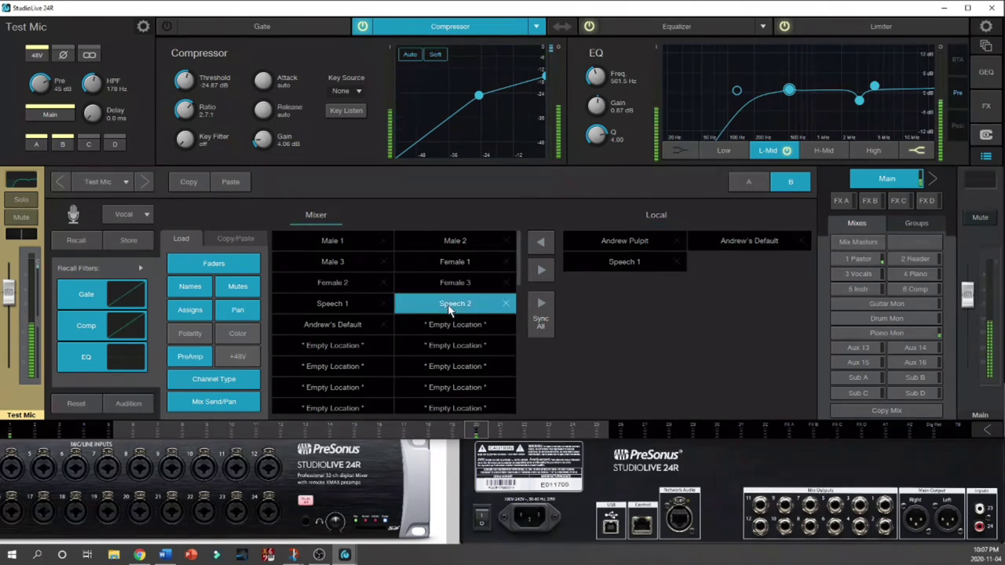
click(77, 241)
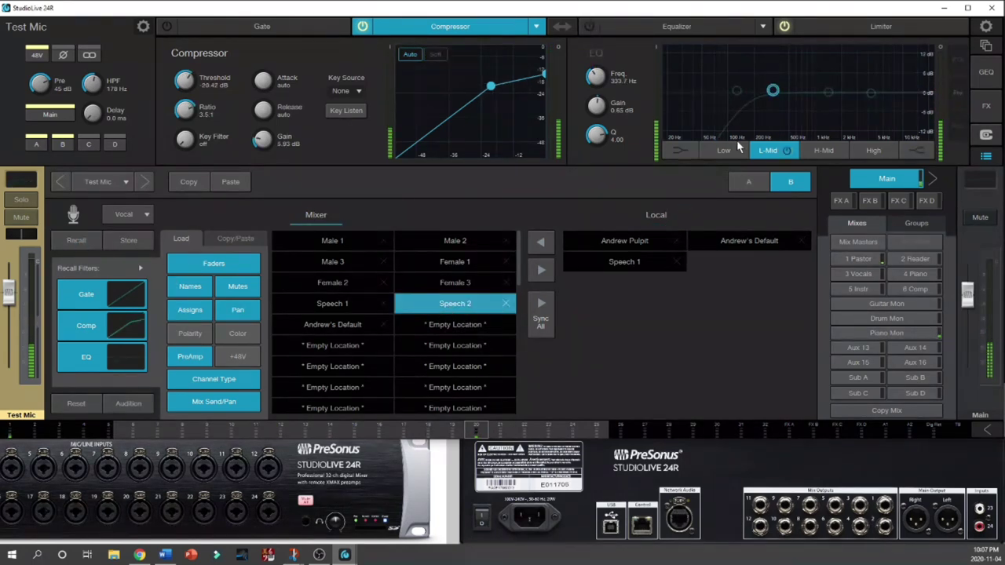
click(751, 182)
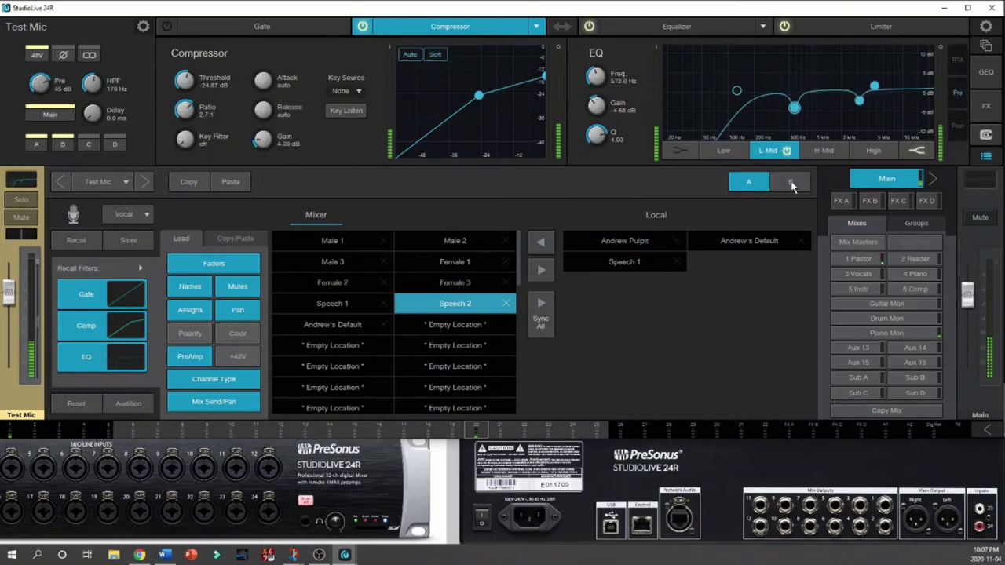
click(792, 185)
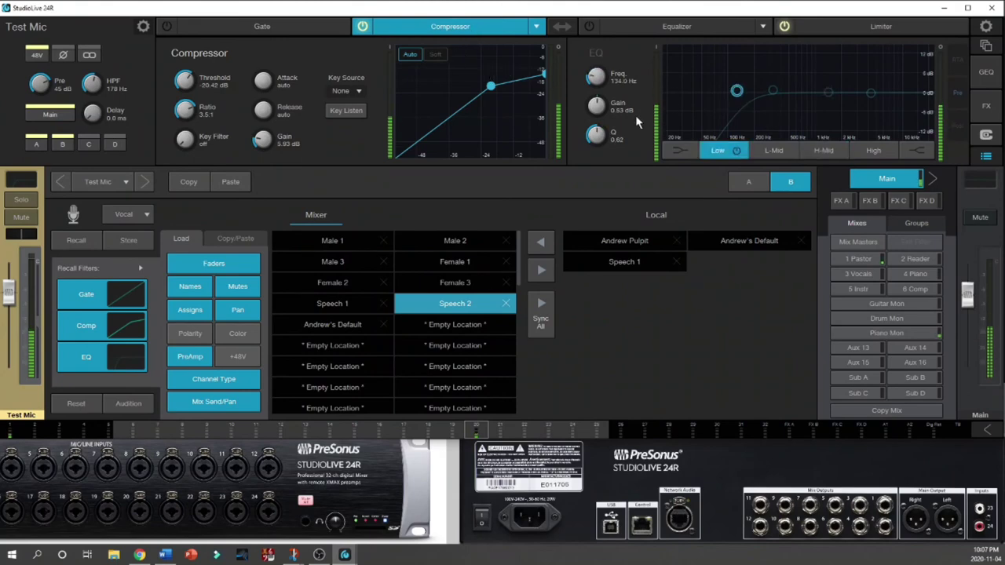
- Enable the EQ on B with an H-Mid cut and a High shelf boost of about 4.5 dB near 4.84 kHz, and compare with A
click(589, 27)
click(827, 93)
drag(824, 95, 878, 78)
click(870, 94)
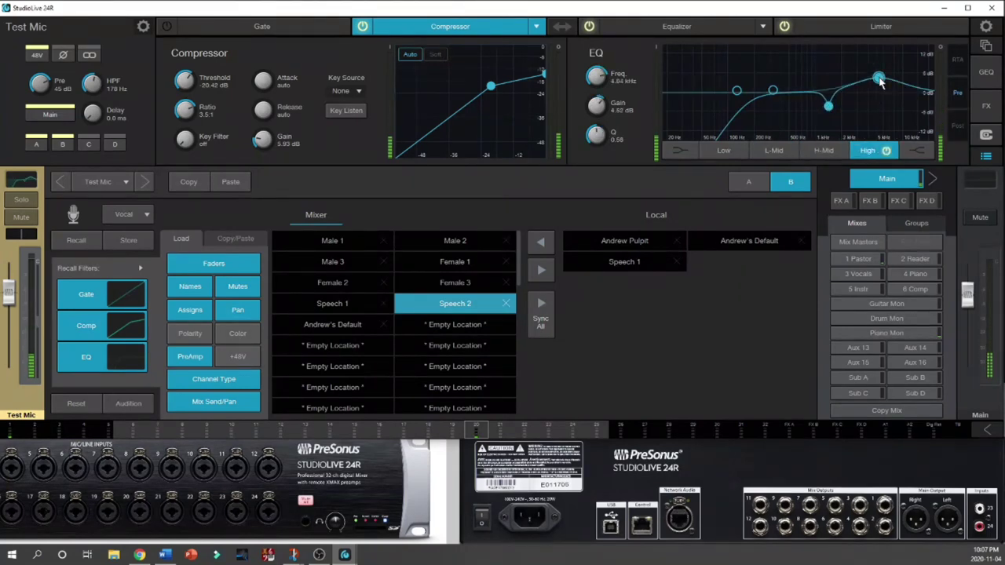
click(920, 152)
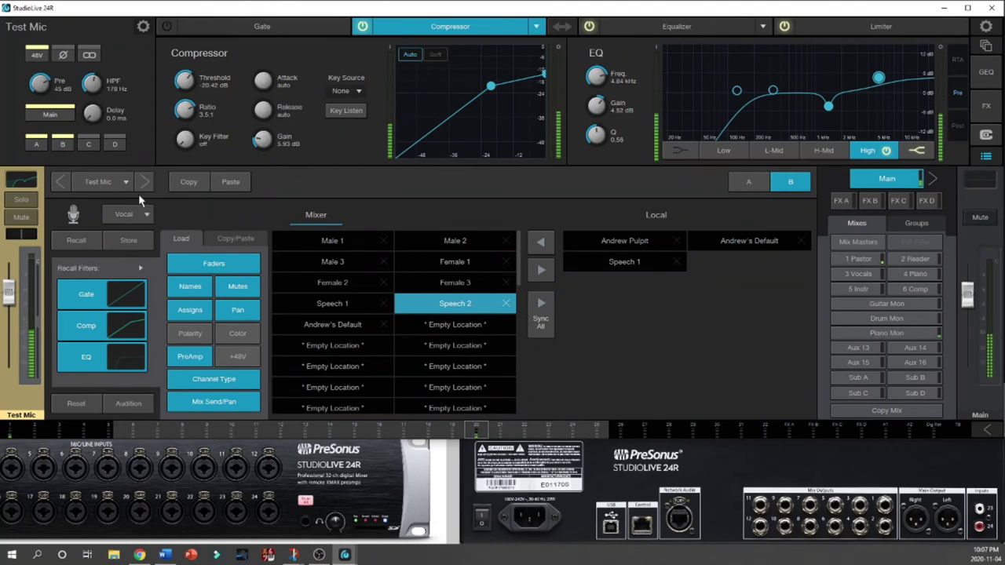
click(755, 181)
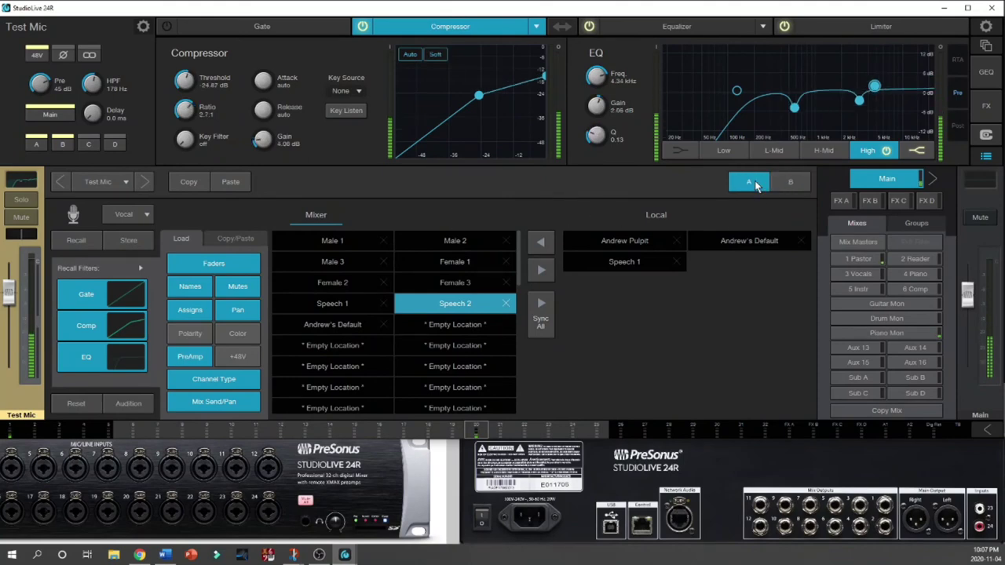
click(790, 185)
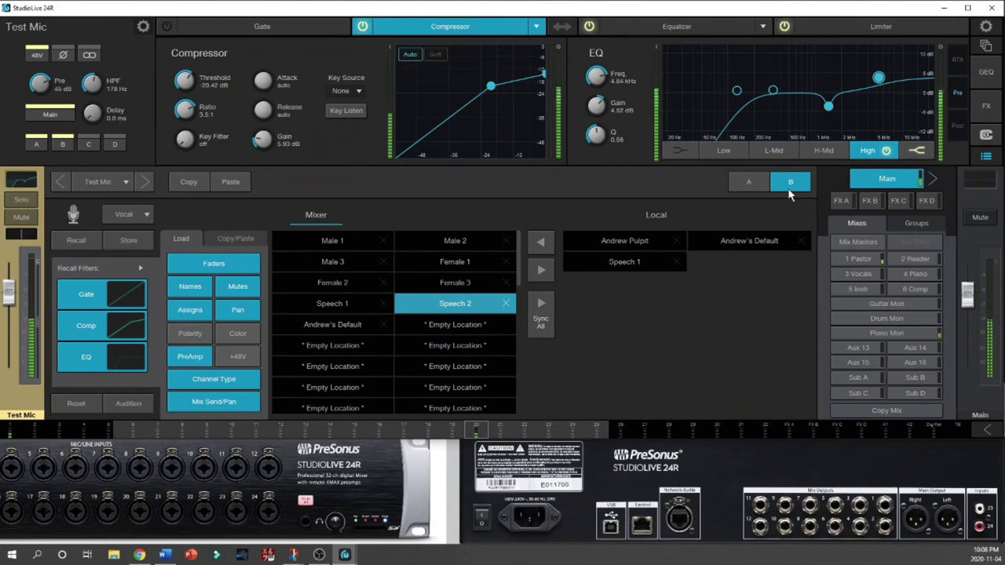
- Recall the Male 1 mixer preset onto the B settings, select the H-Mid EQ band, and compare with A
click(349, 241)
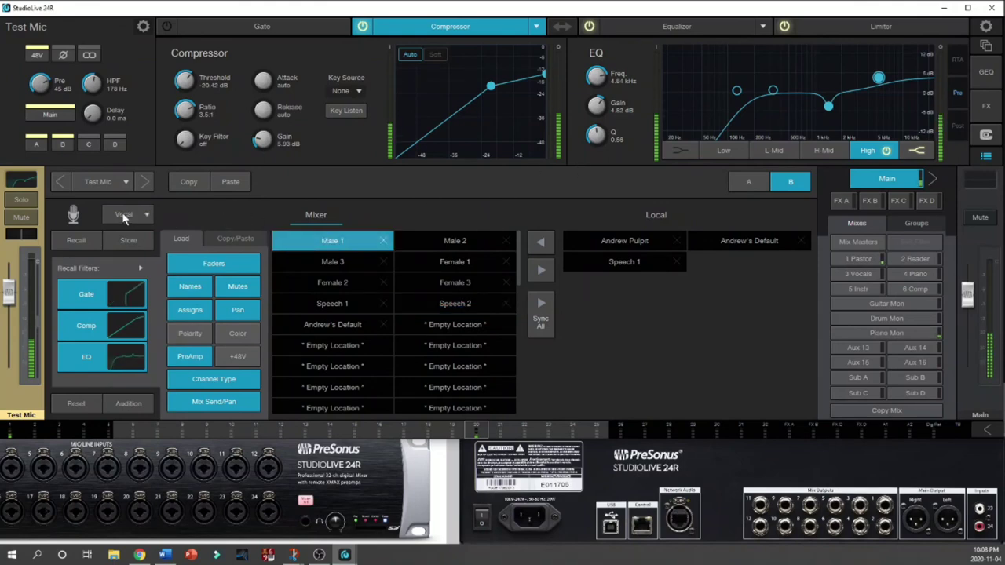
click(86, 235)
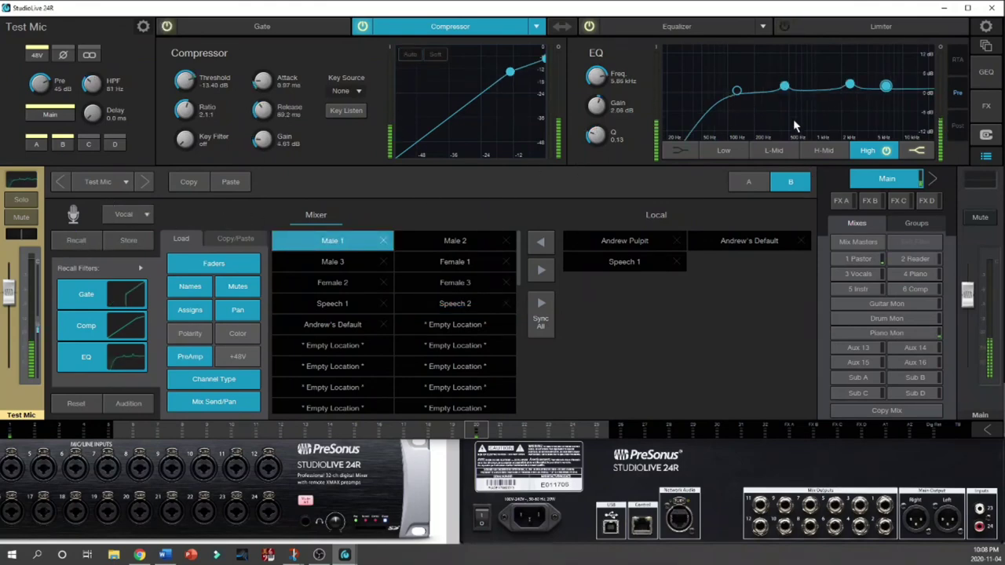
click(849, 84)
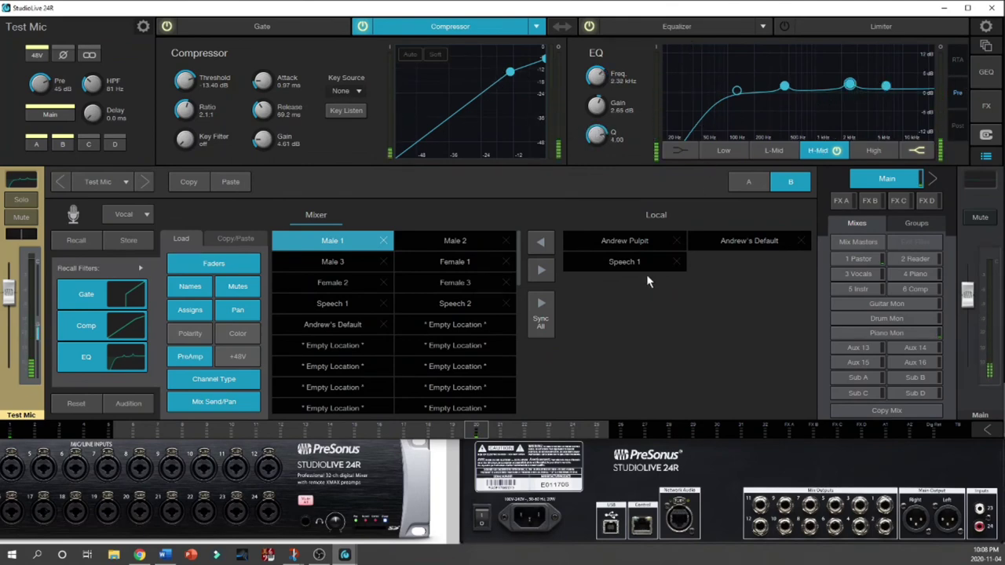
click(749, 181)
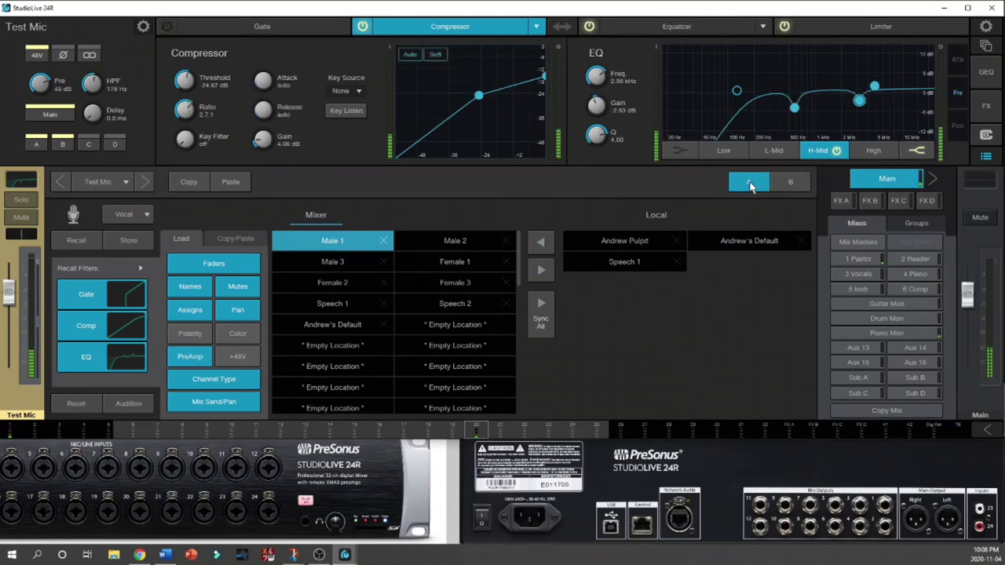
click(790, 184)
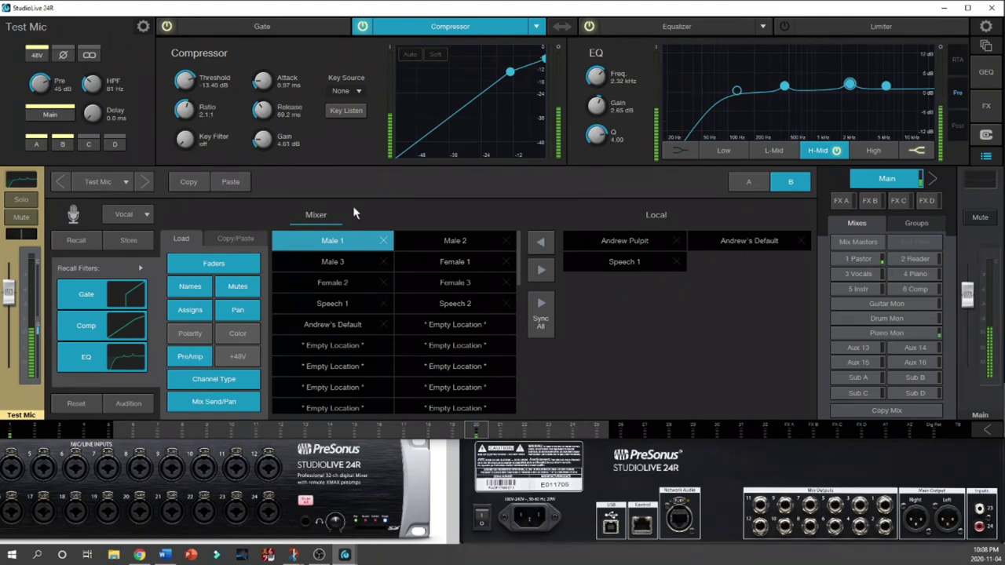
- Collapse the recall filter options and copy the Test Mic channel settings onto Ch. 21
click(141, 269)
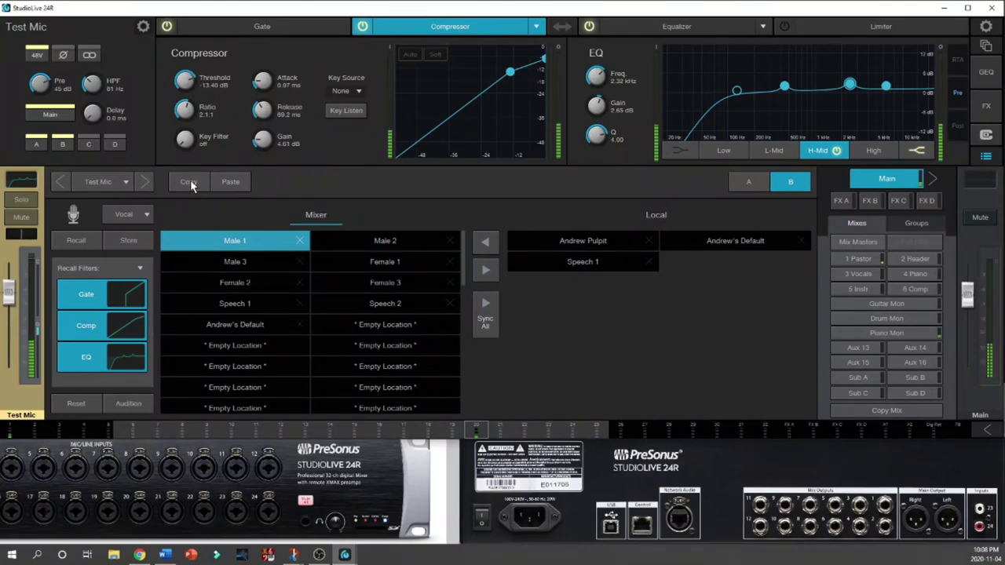
click(145, 182)
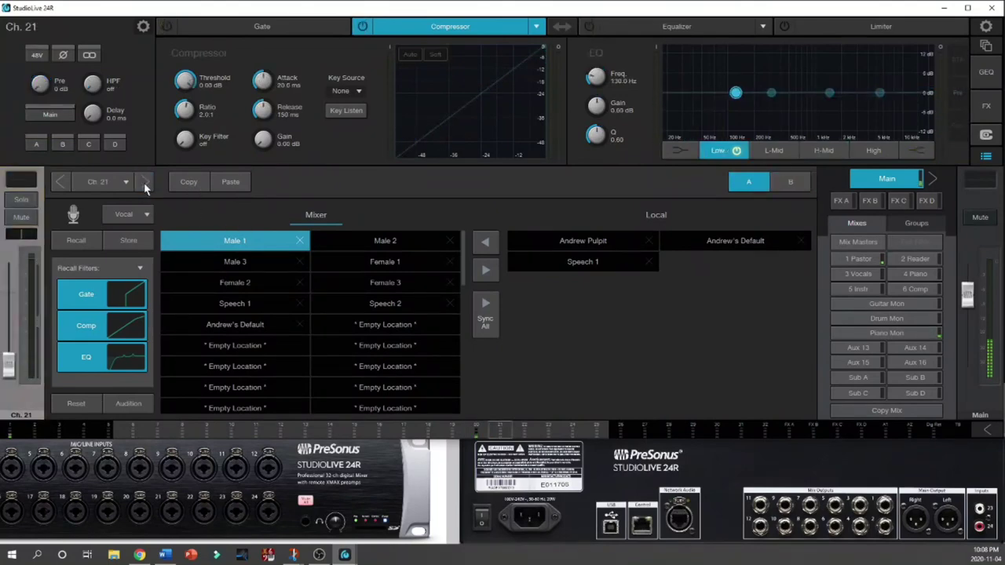
click(231, 183)
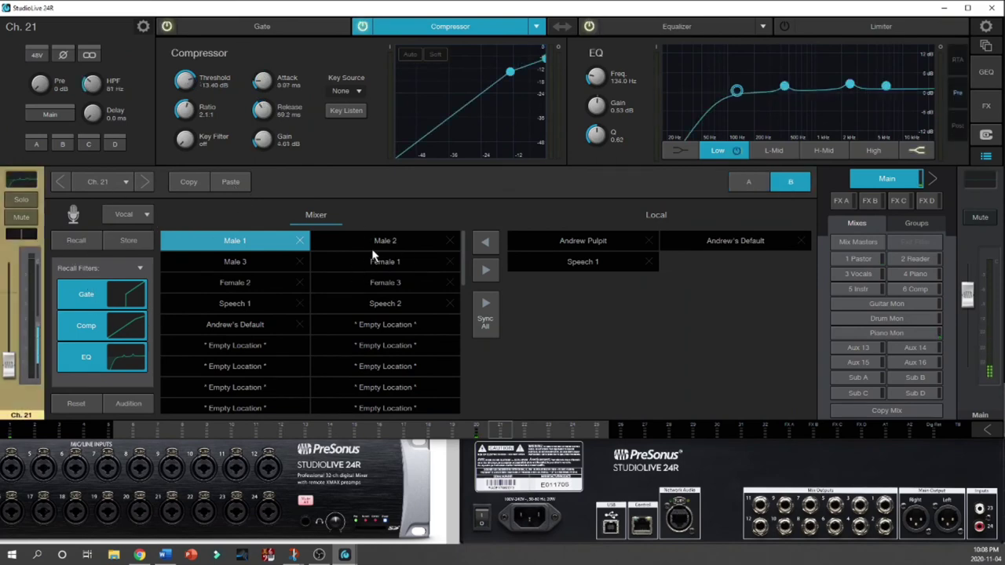
- Reset channel Ch. 21 and return to the mixer fader view at the Test Mic and Ch. 21 strips
click(73, 404)
click(497, 277)
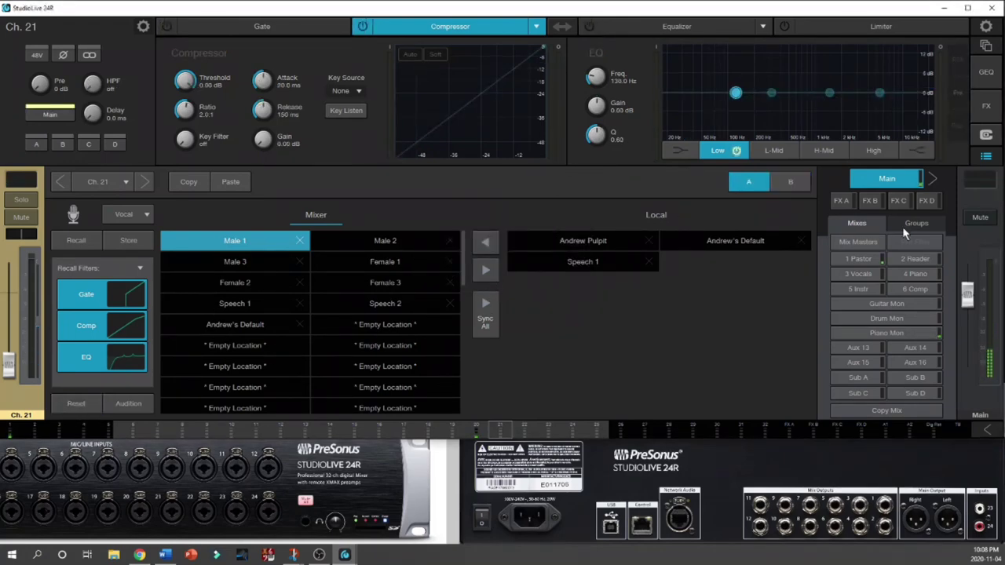
click(627, 365)
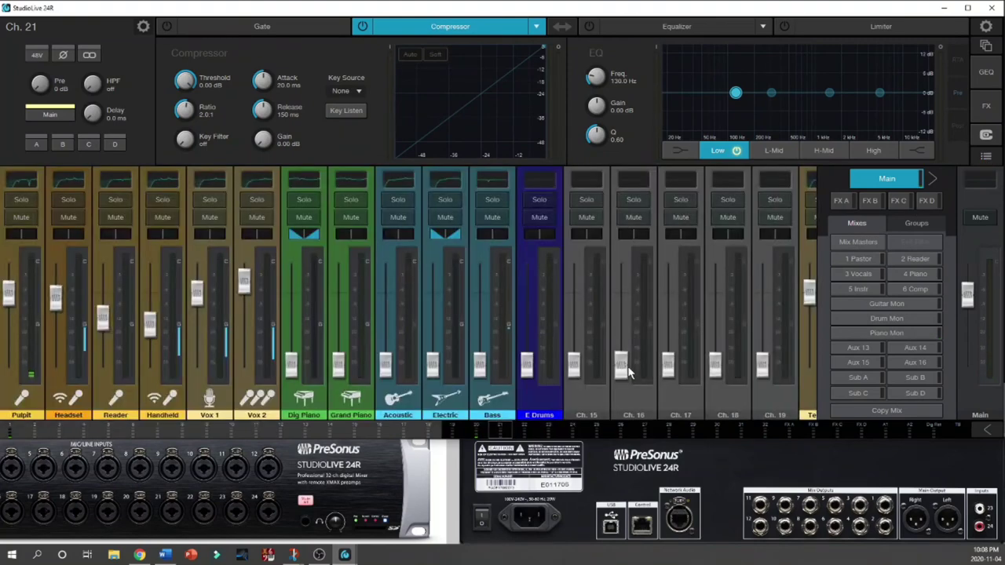
scroll(667, 365, down, 3)
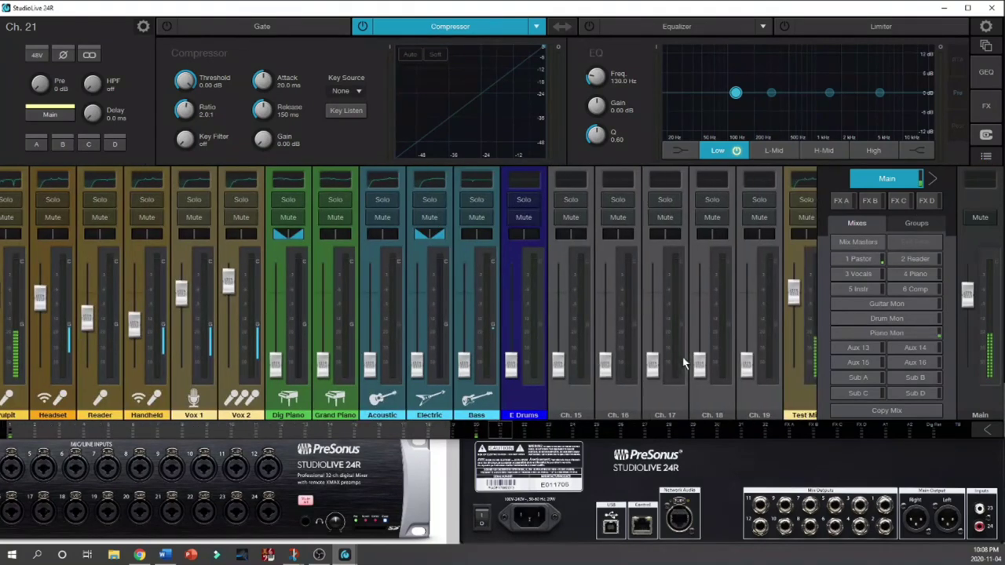
scroll(691, 365, down, 8)
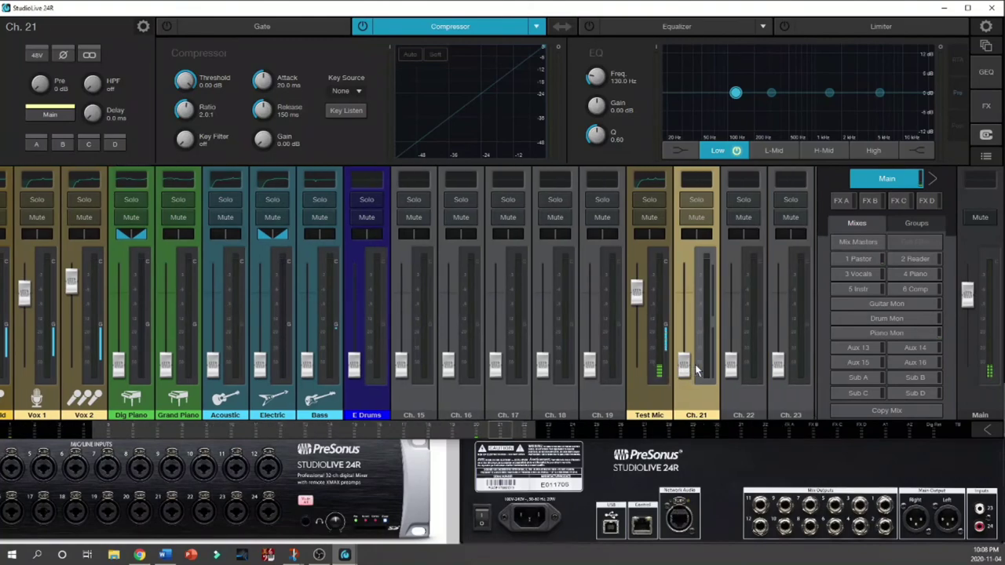